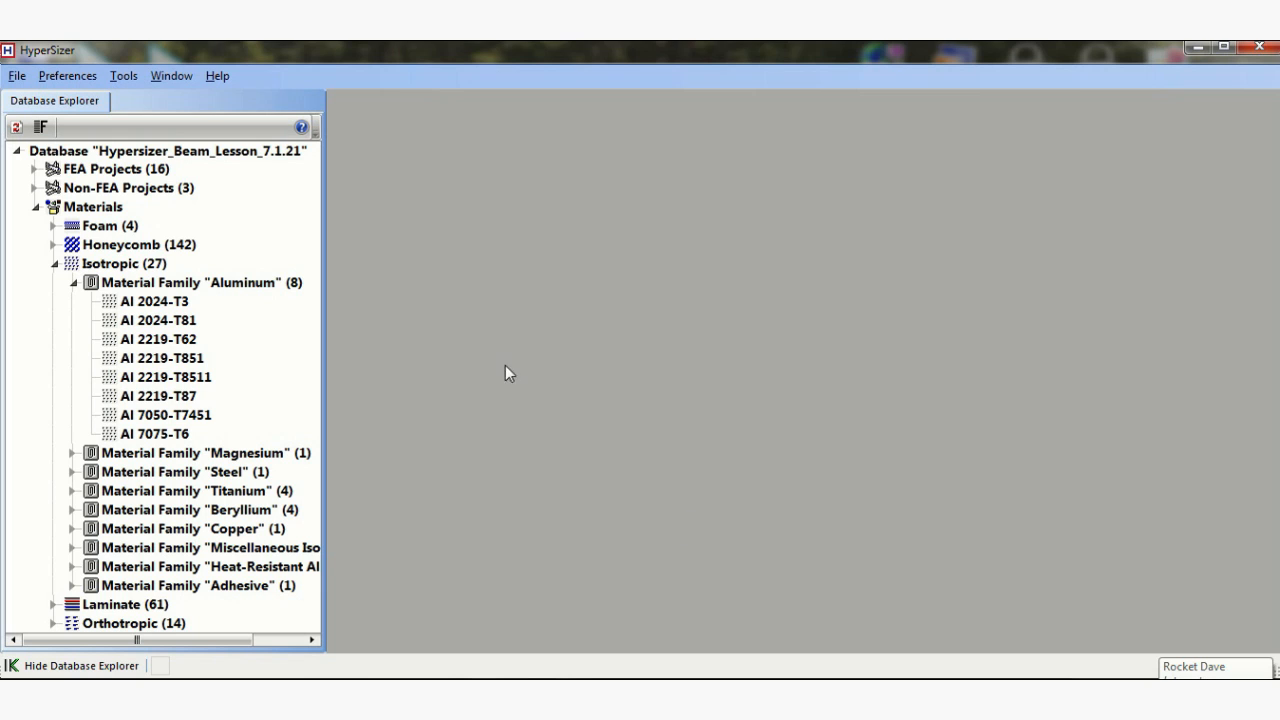
- Review the program options, including the Database Template List file path, and close them
click(77, 78)
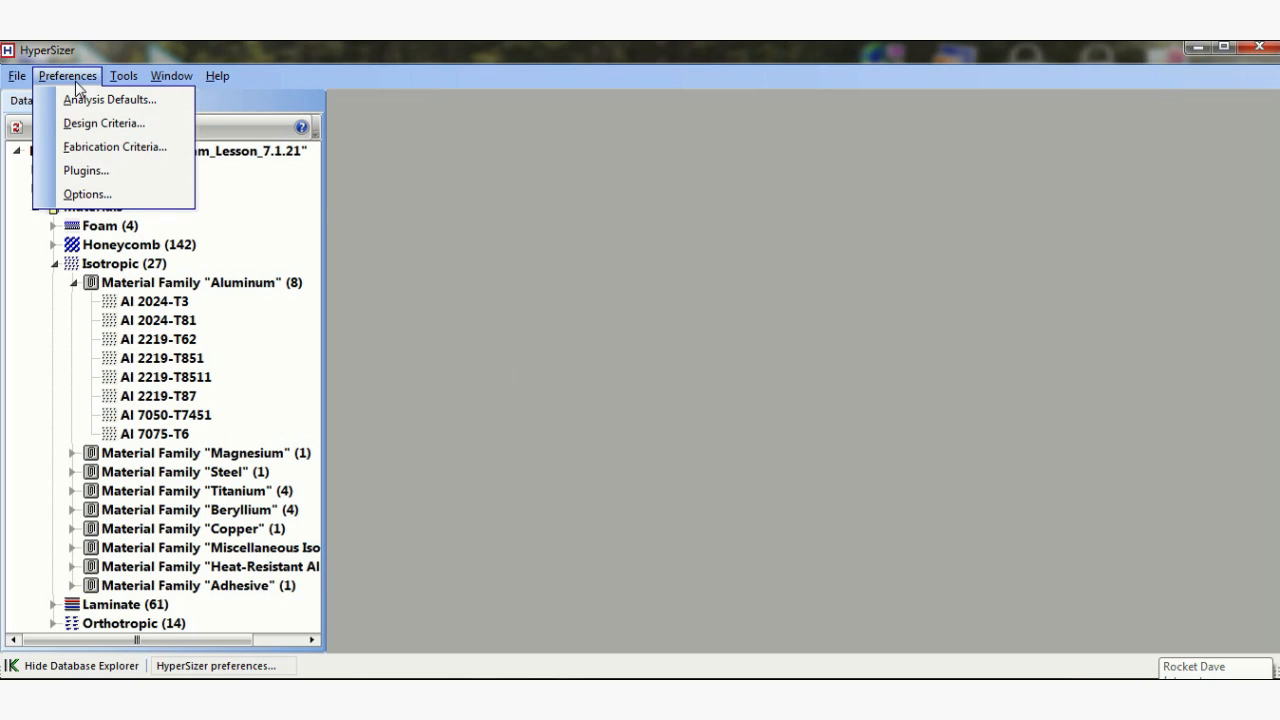
click(87, 195)
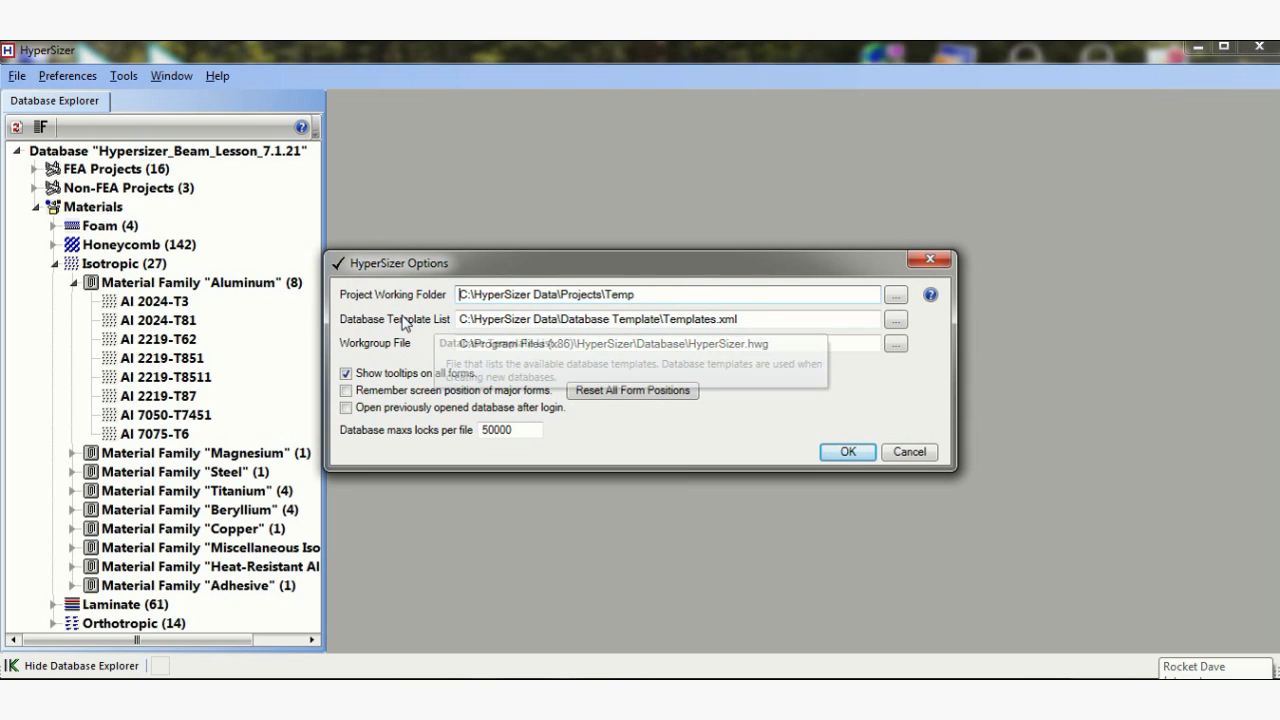
mouse_move(476, 334)
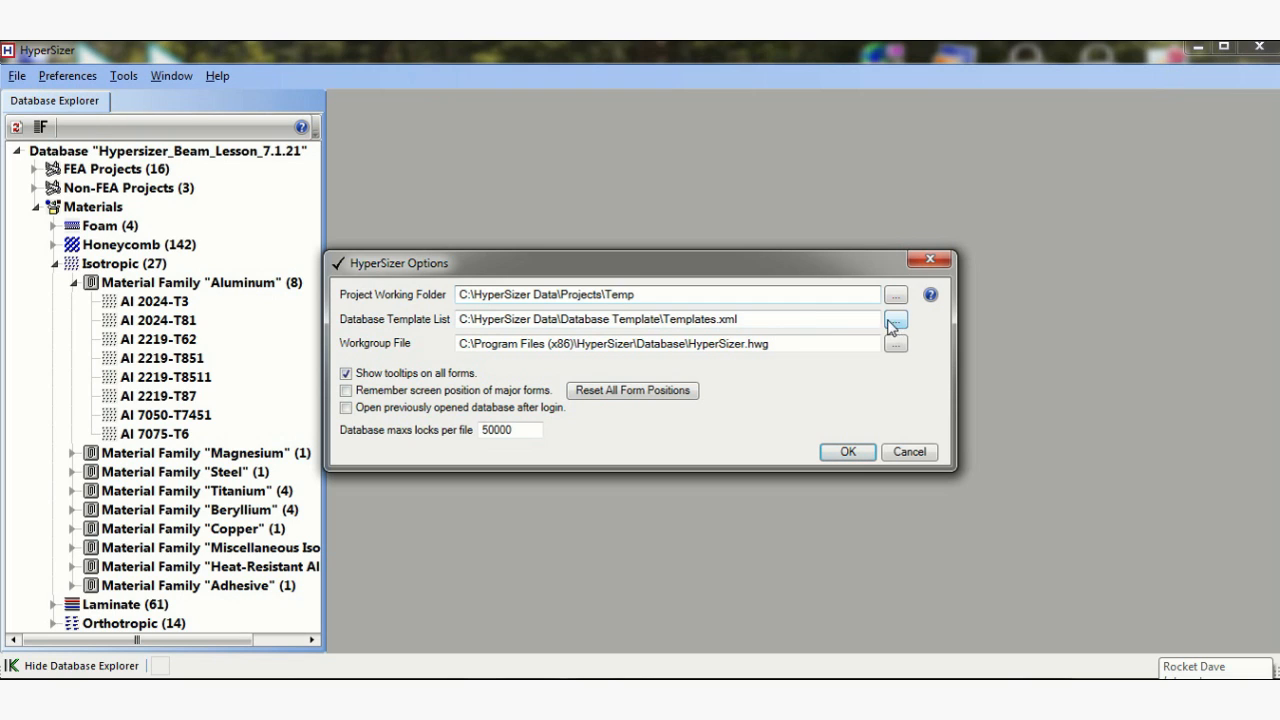
mouse_move(828, 324)
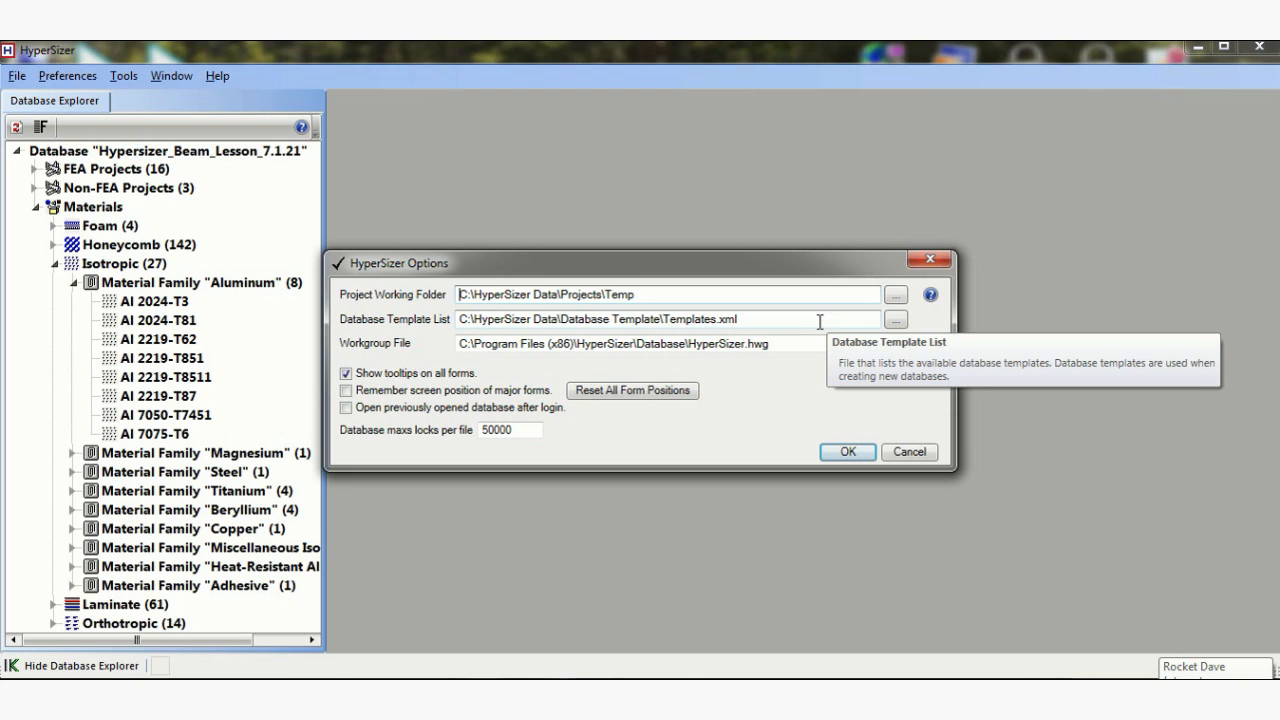
click(848, 452)
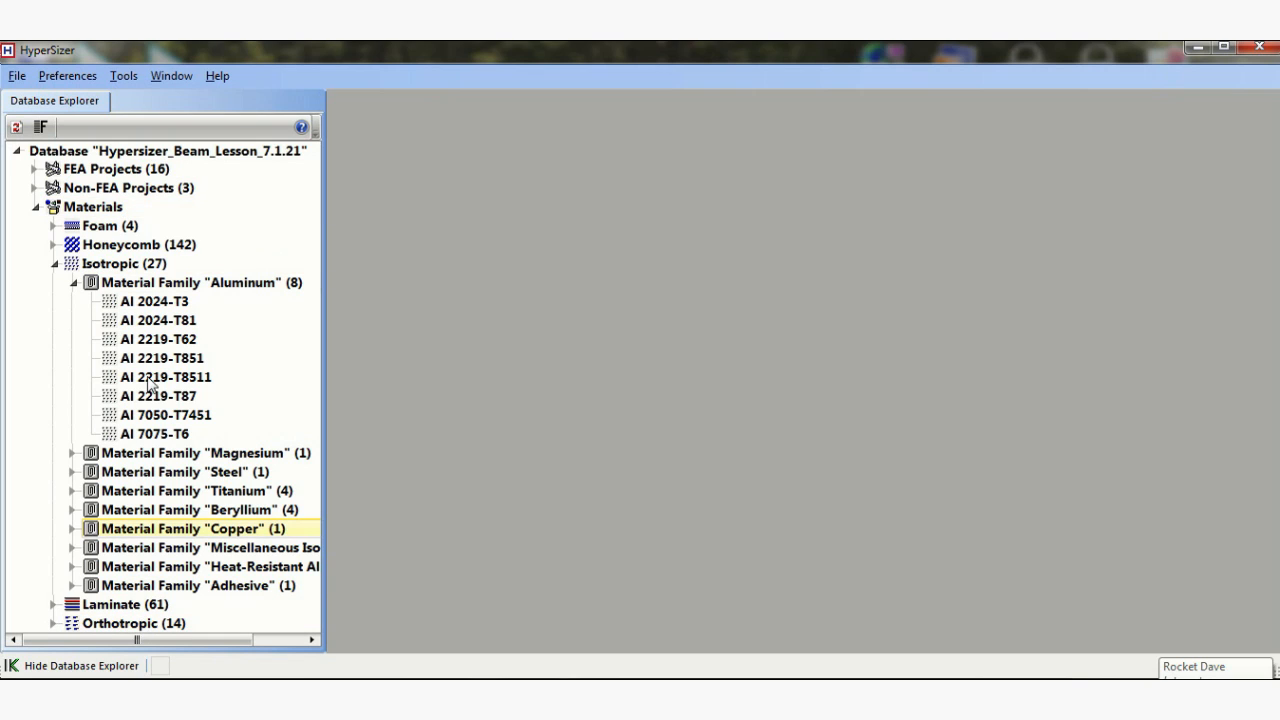
- Save a copy of the protected Al 2024-T3 isotropic material with the user's first name appended to its name
right_click(157, 307)
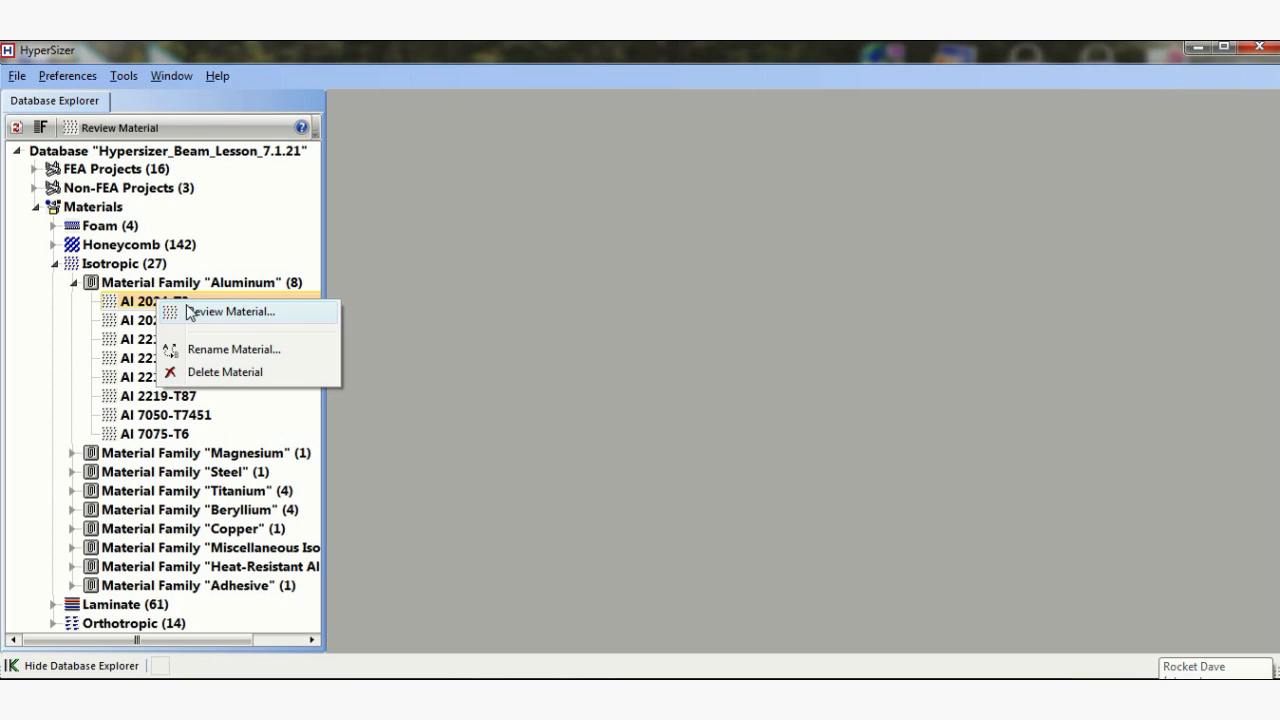
click(203, 312)
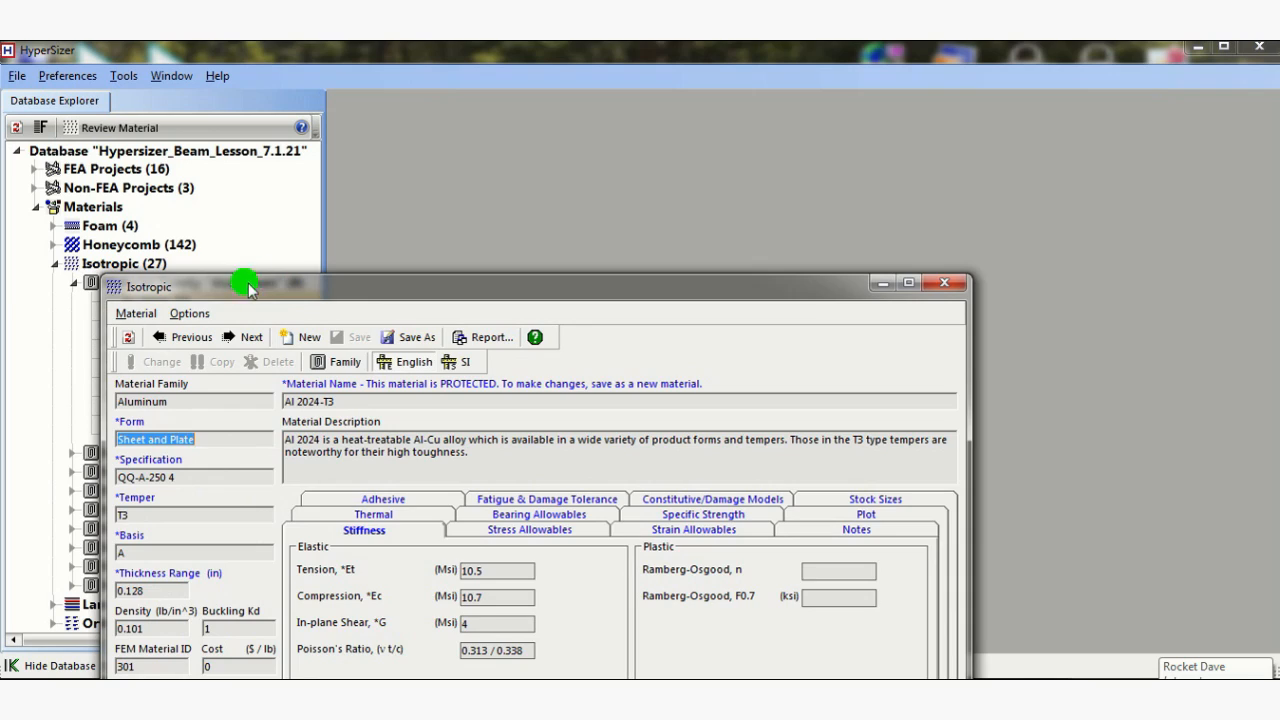
drag(245, 282, 475, 103)
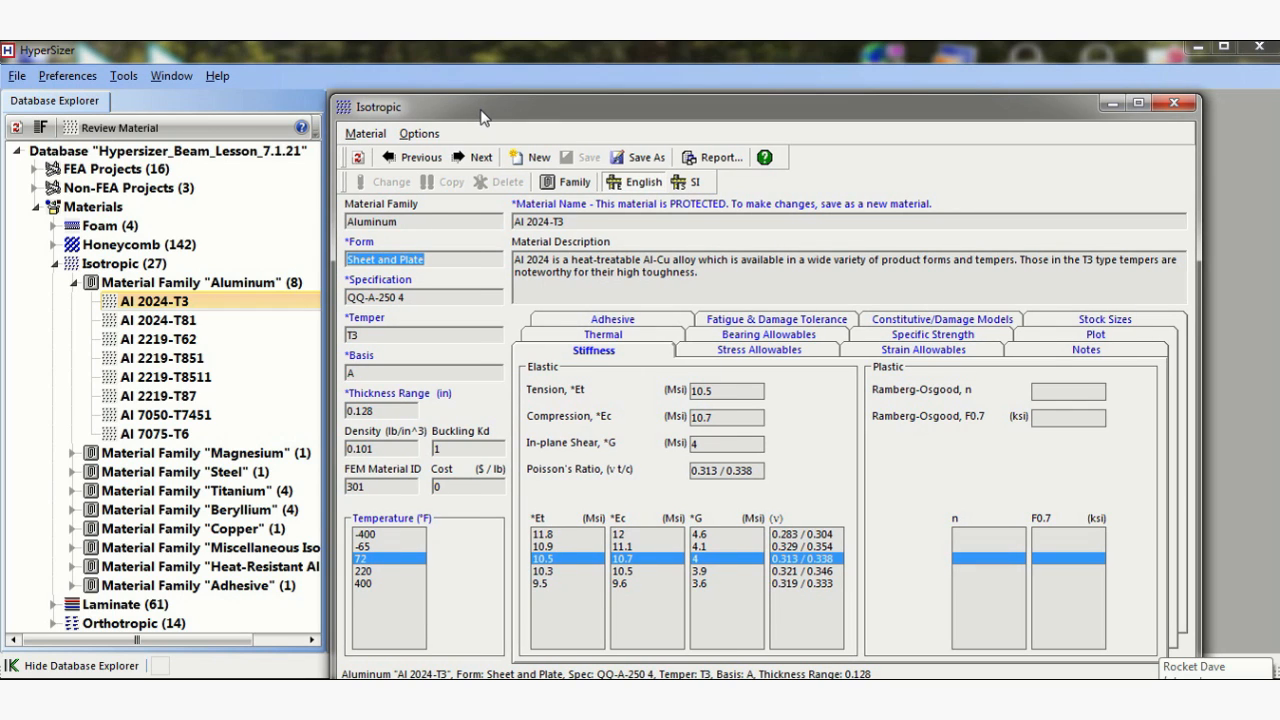
click(631, 162)
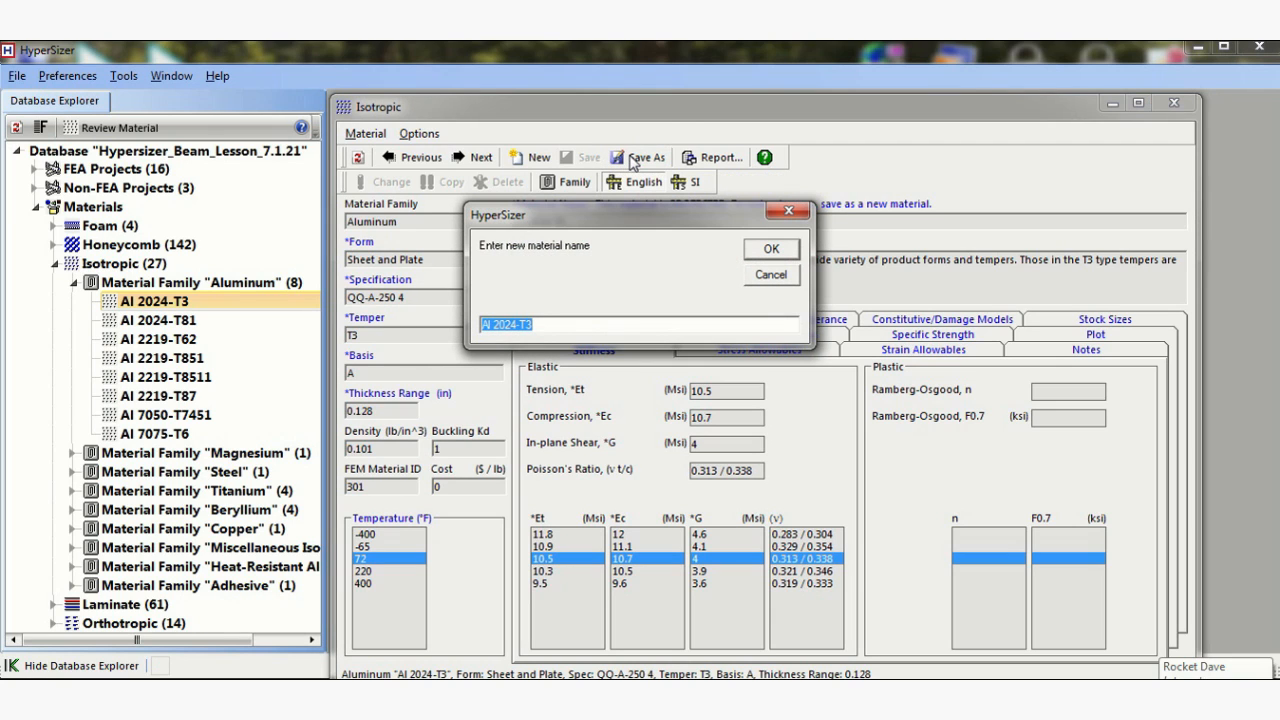
click(539, 324)
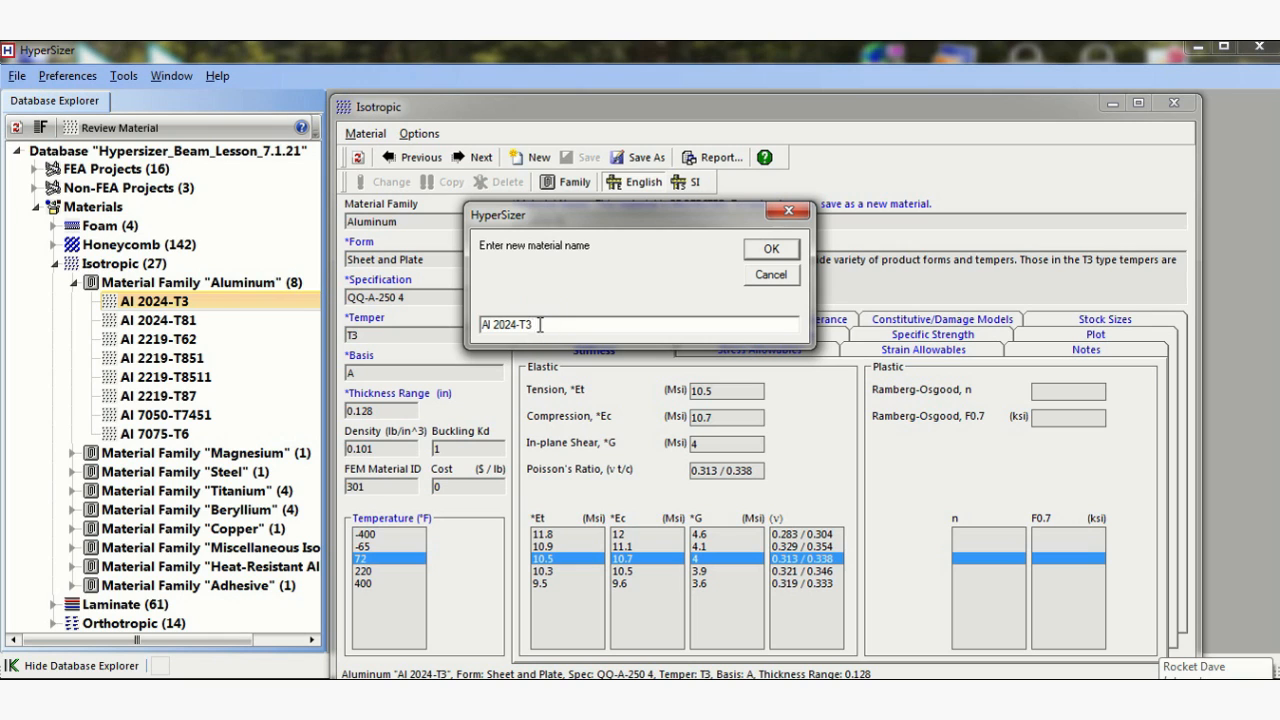
text(dave)
click(768, 251)
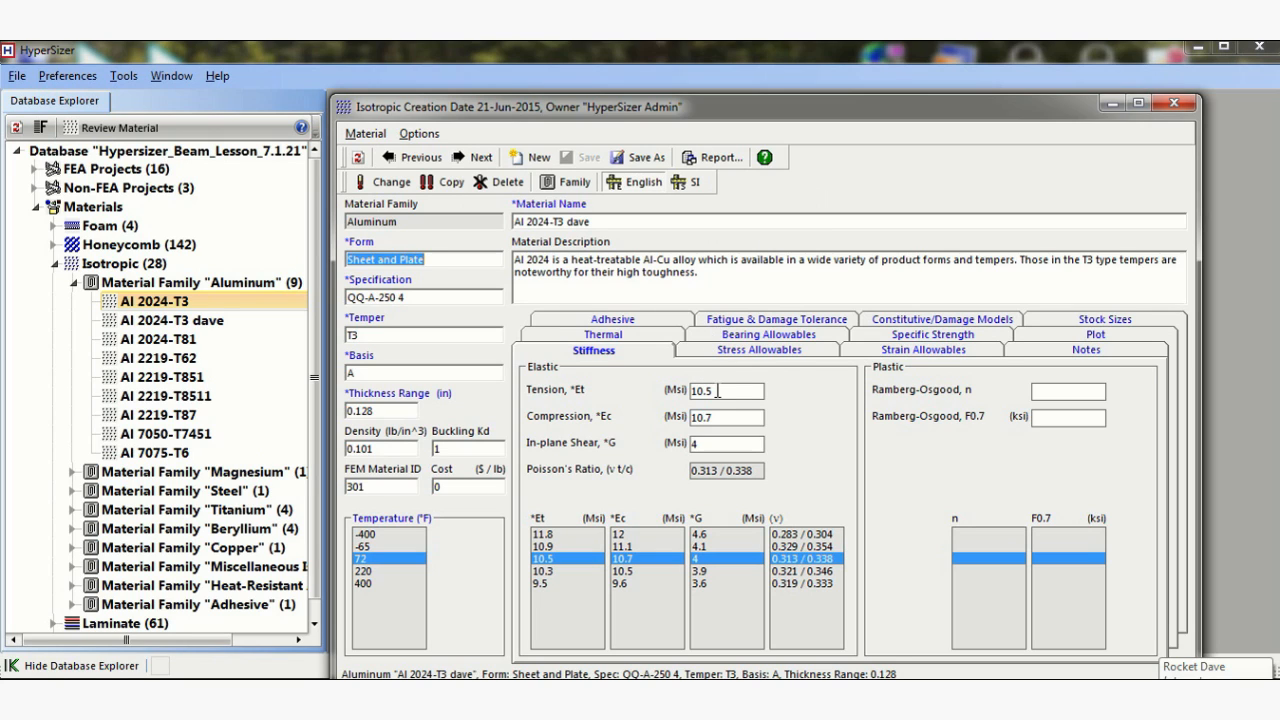
- Set the copied material's tension modulus Et to 10.6 Msi at 72 °F, save the material and close it
click(714, 390)
click(718, 391)
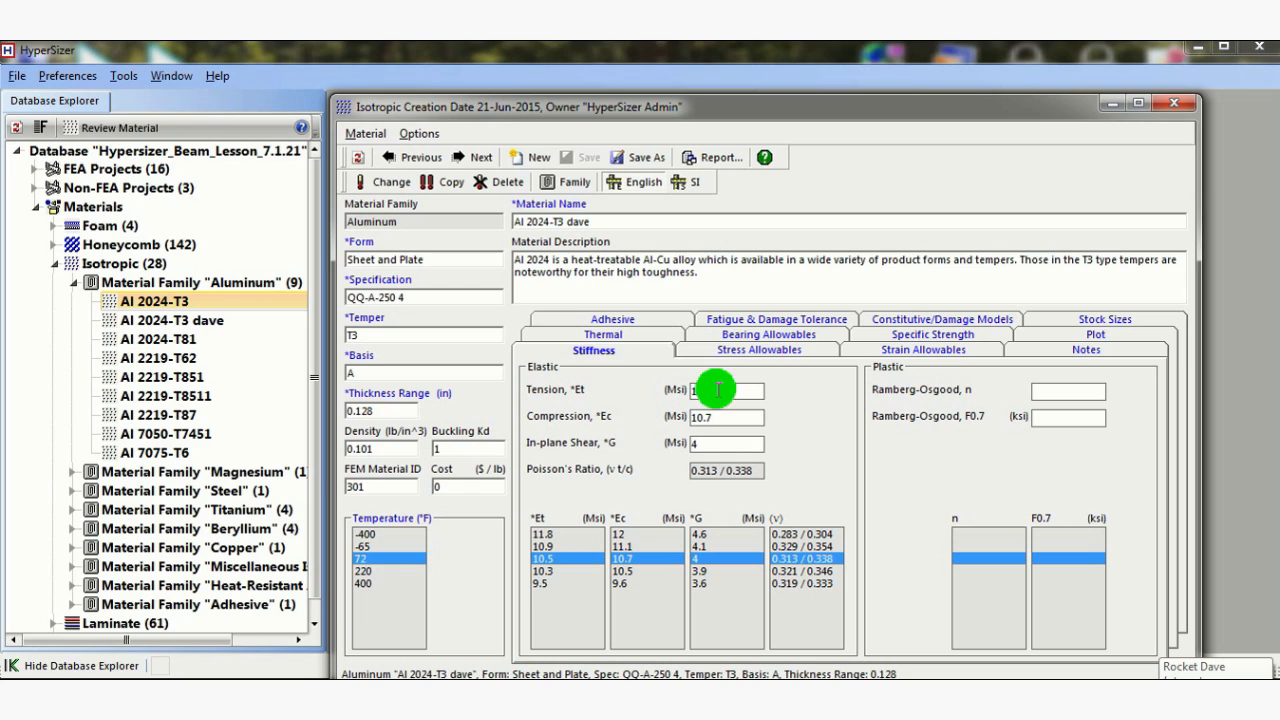
key(BackSpace)
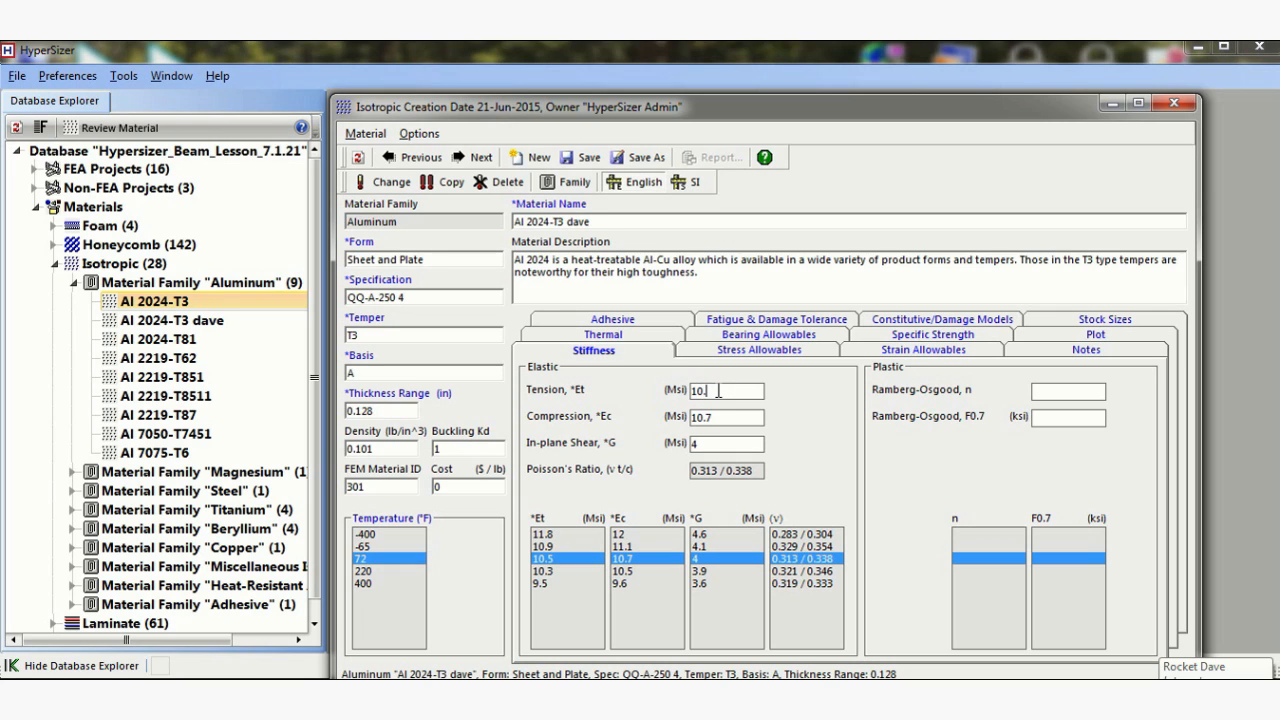
text(6)
click(719, 416)
click(719, 416)
click(588, 157)
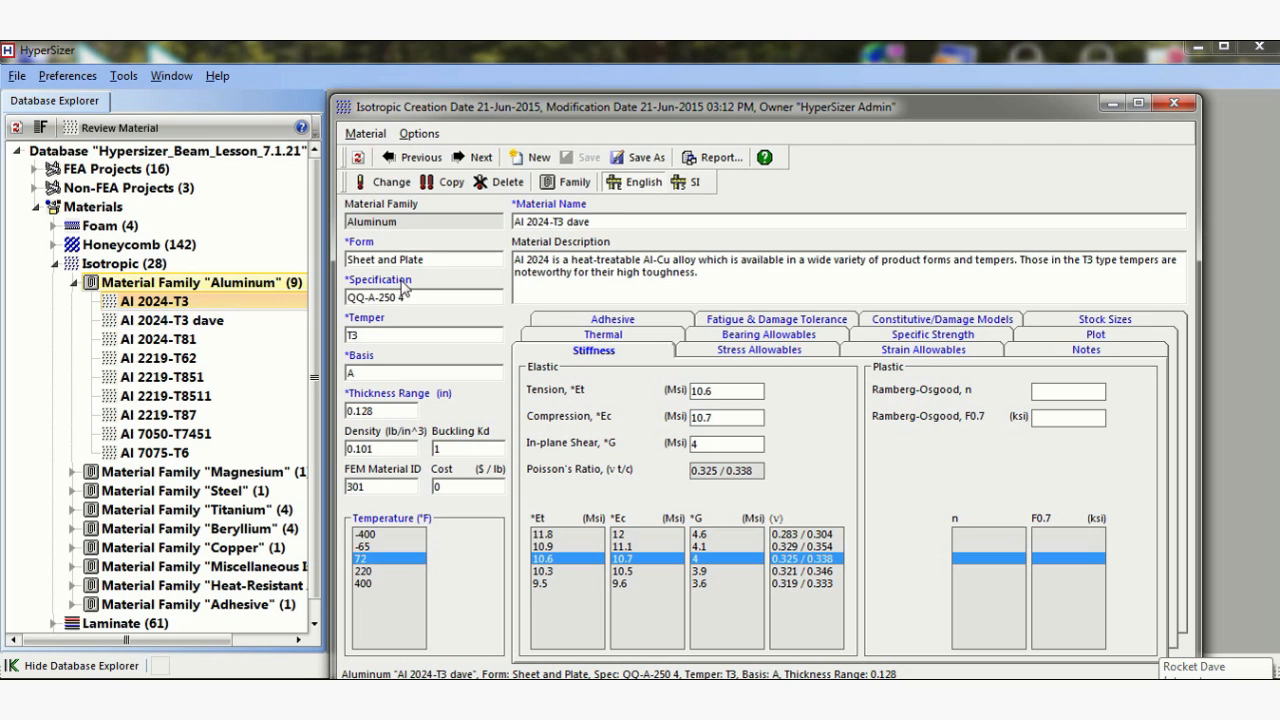
click(1175, 105)
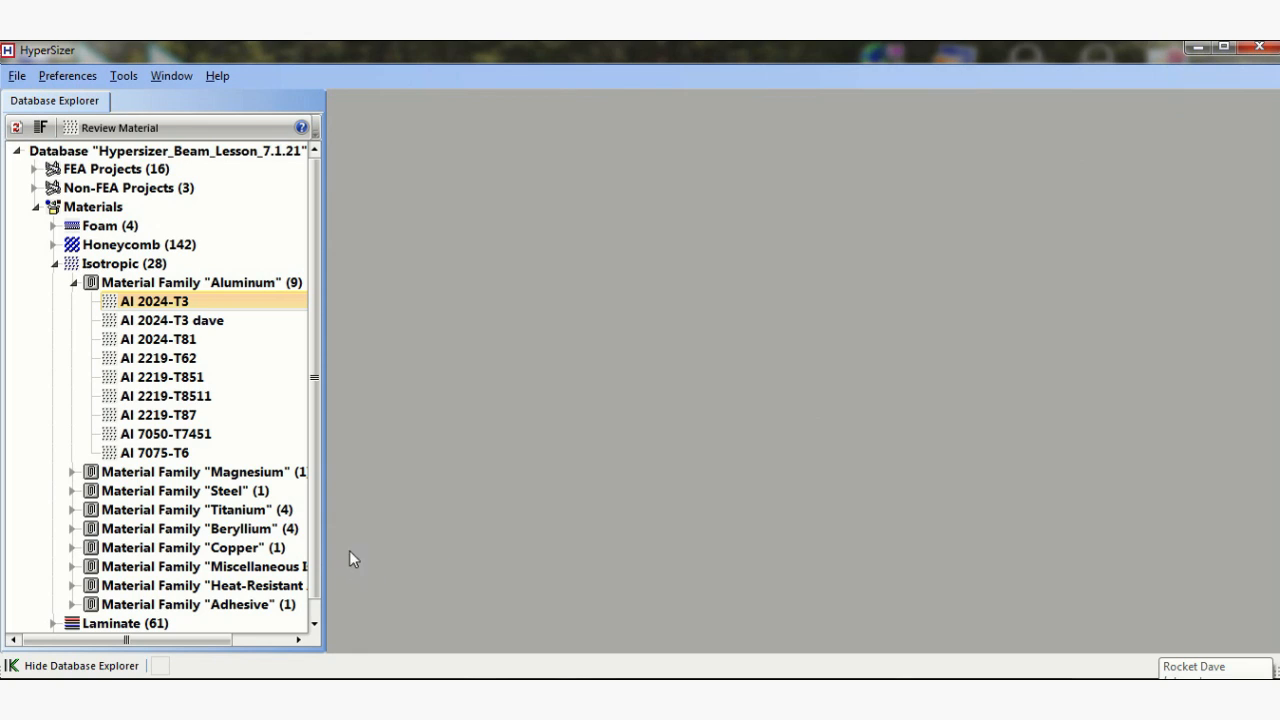
- Expand the Laminate materials and their Collier Laminates family in the database tree
drag(313, 542, 301, 589)
click(53, 605)
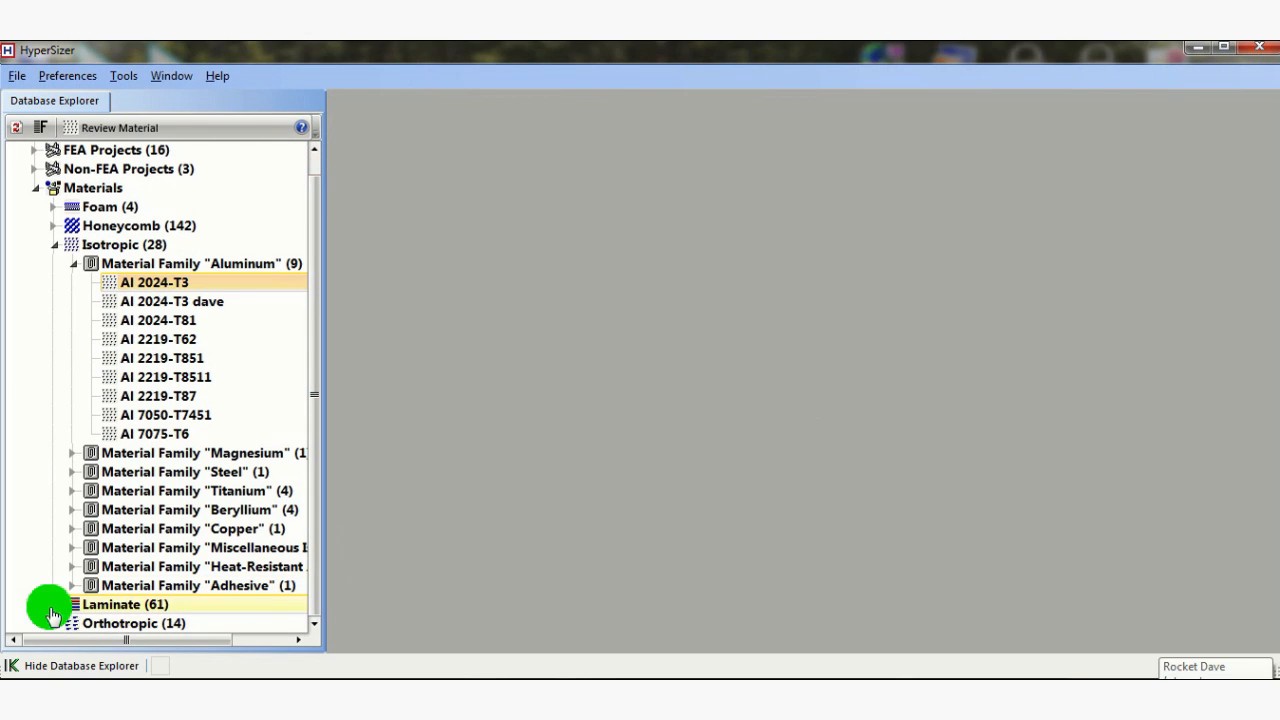
click(306, 510)
double_click(298, 567)
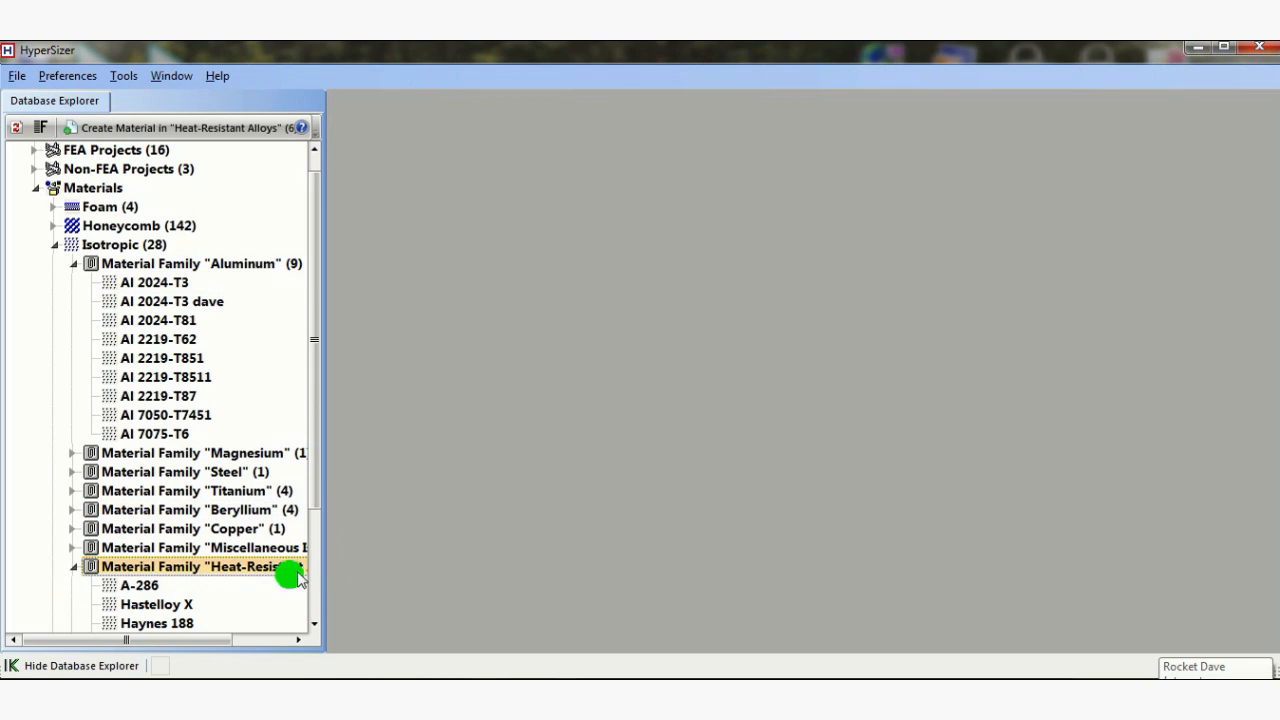
click(314, 570)
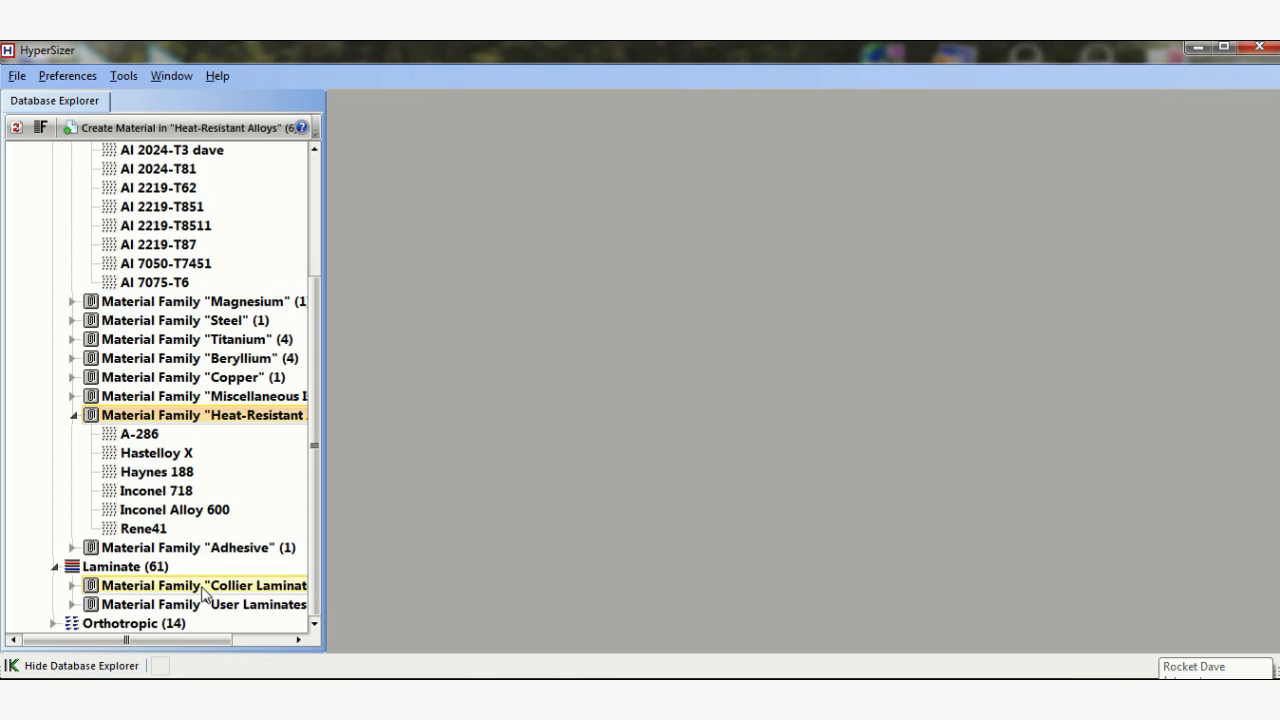
click(74, 587)
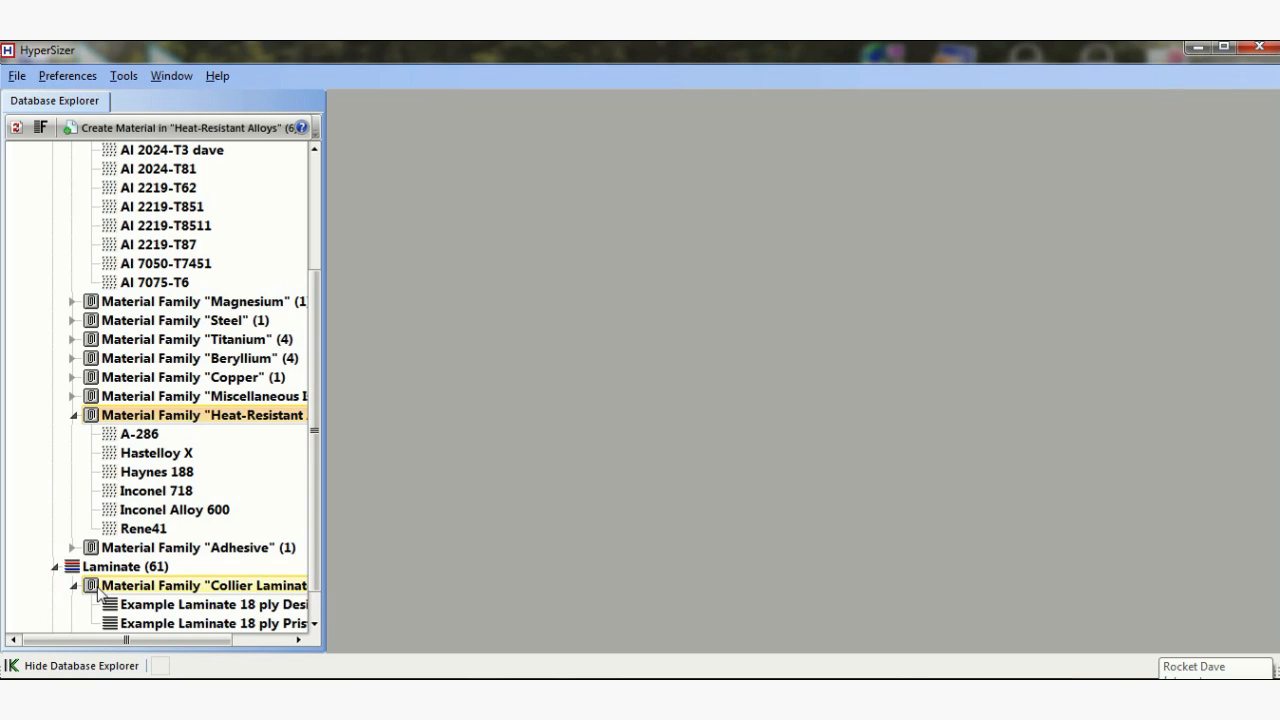
drag(314, 509, 314, 534)
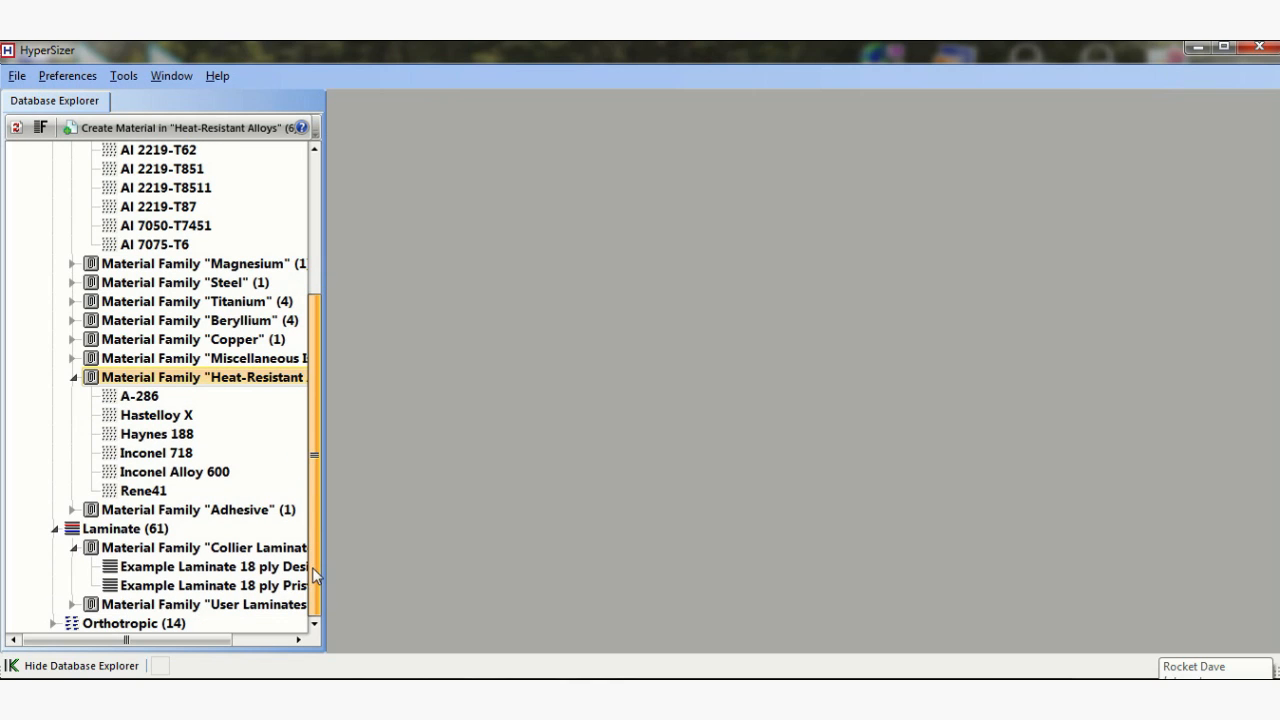
- Review the material "Example Laminate 18 ply Design", including its ply sequence and material list, and close it
click(262, 566)
right_click(262, 566)
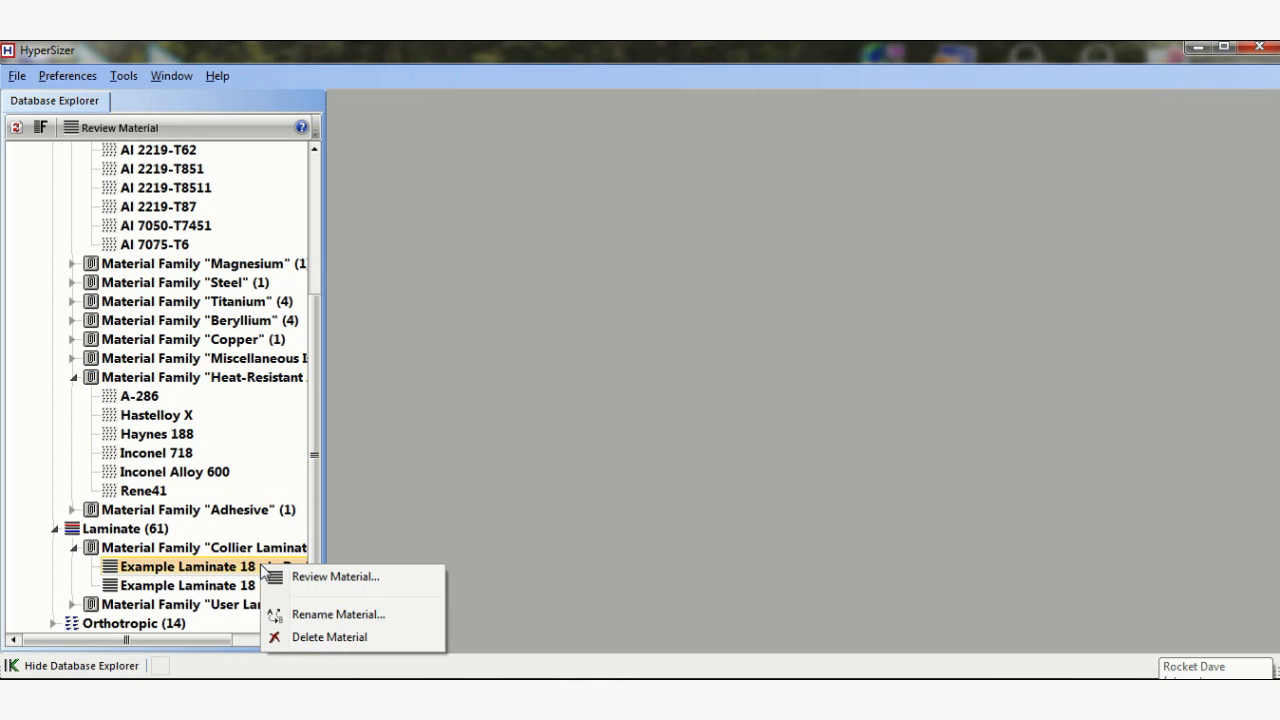
click(318, 577)
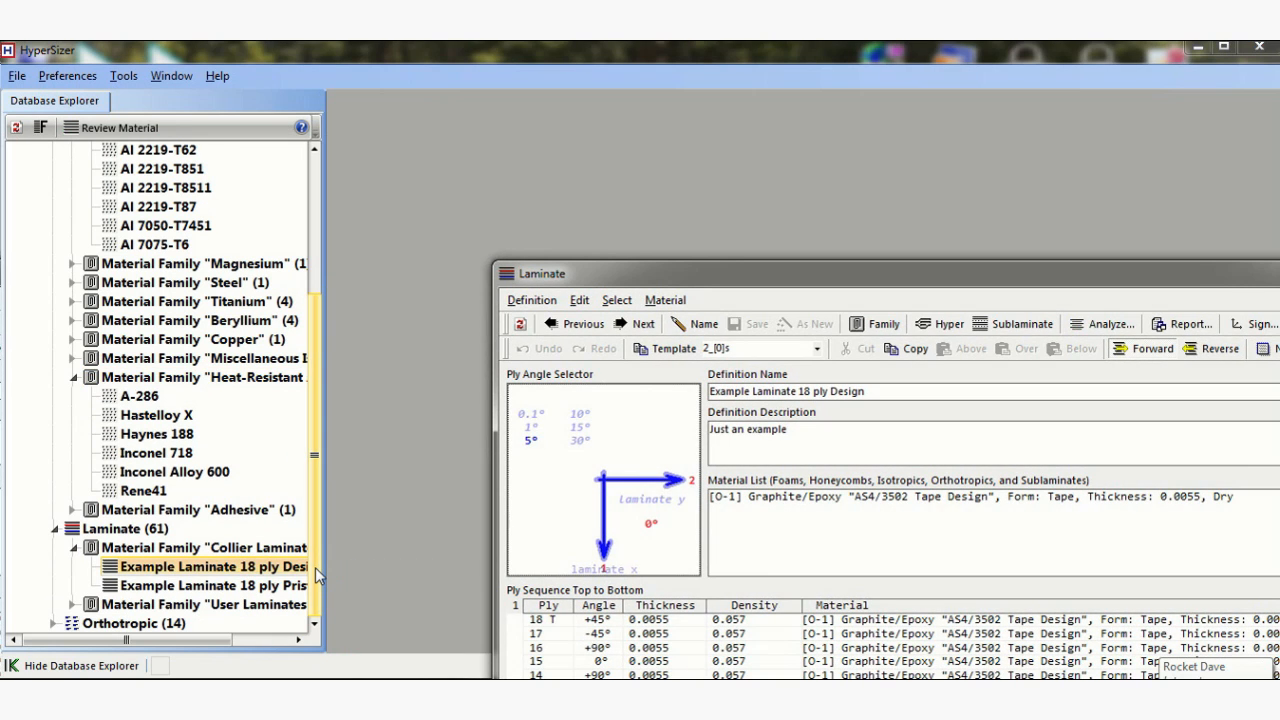
drag(716, 268, 550, 114)
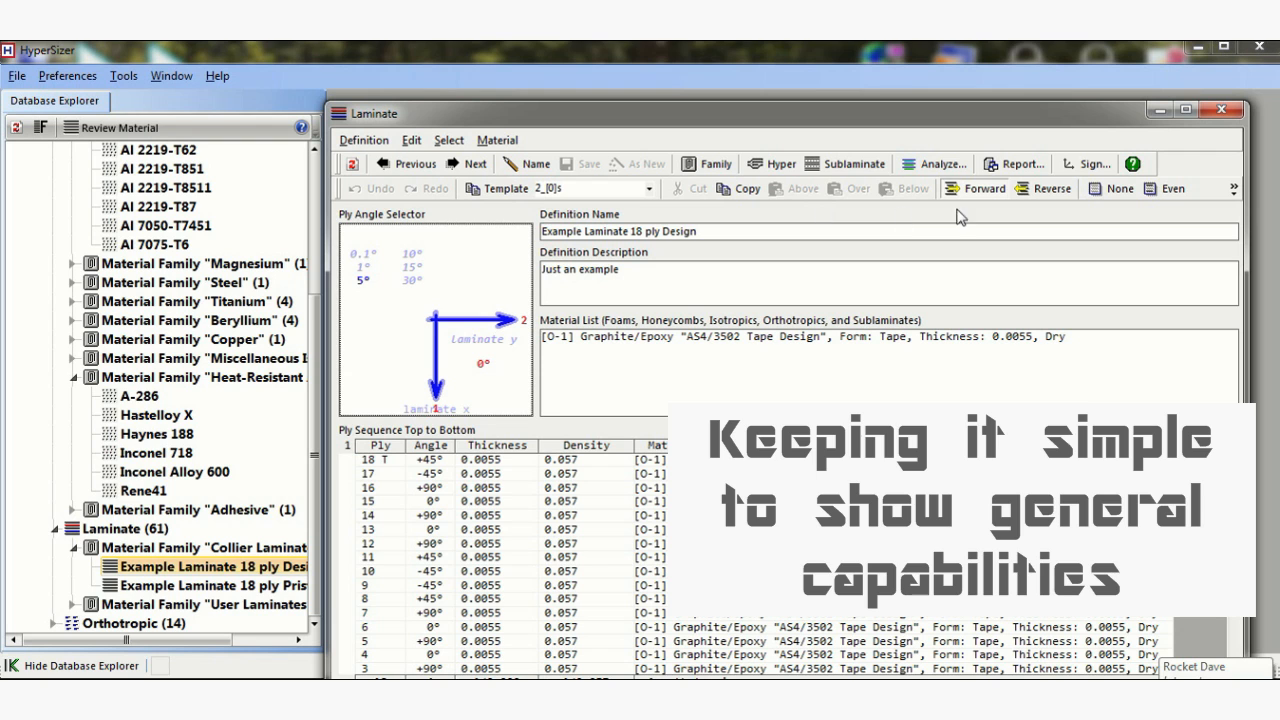
click(1230, 107)
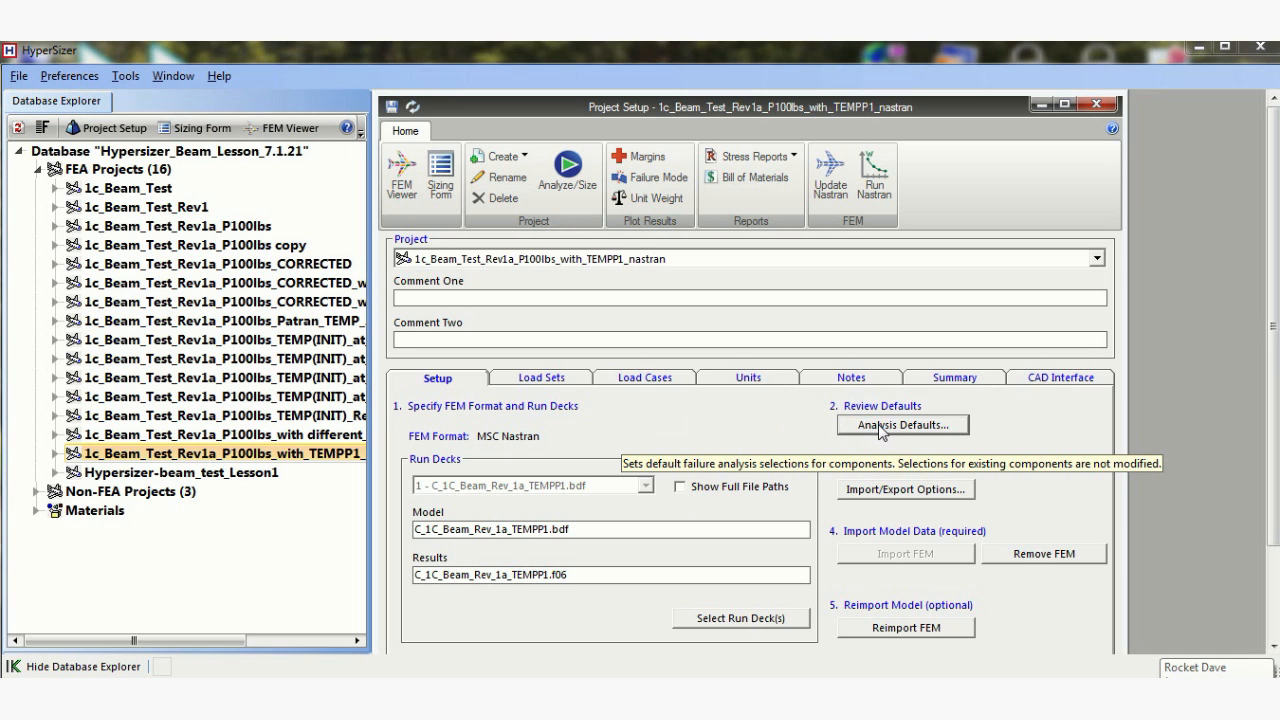
- Check the project's display units and the FEA Statistical Loading Method choices in the Analysis Defaults
click(770, 379)
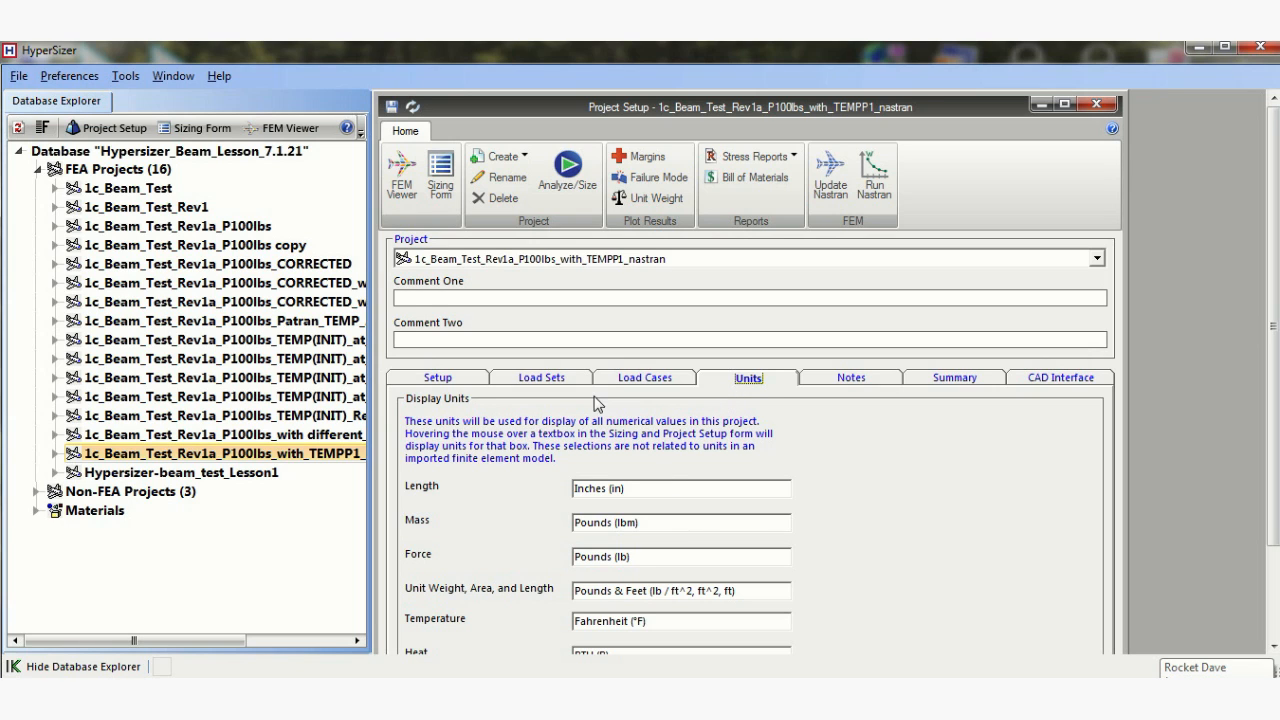
click(462, 380)
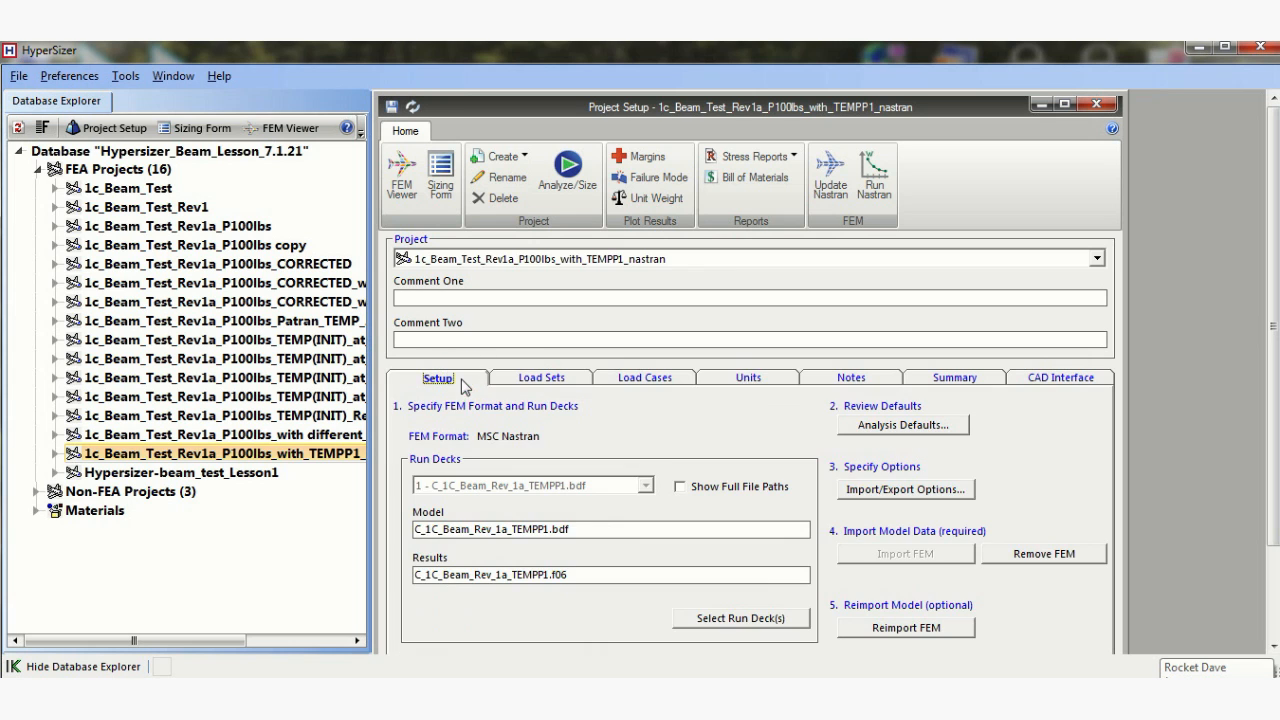
click(868, 424)
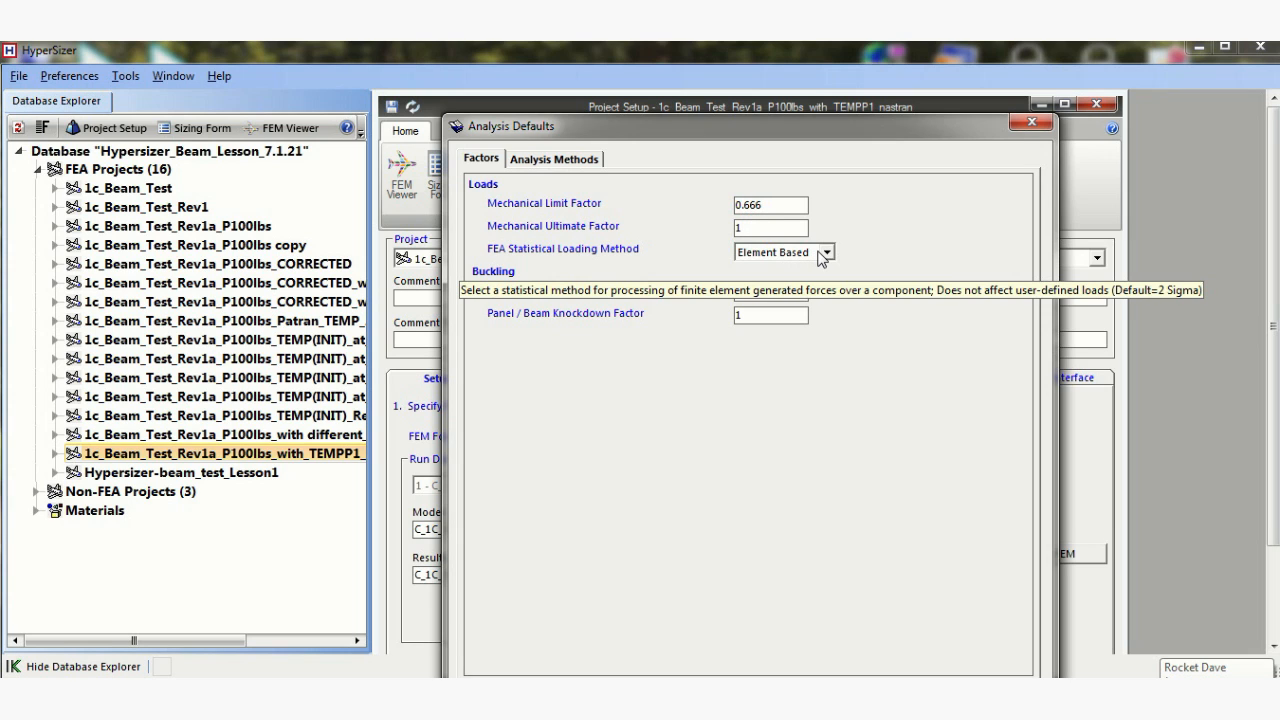
click(824, 254)
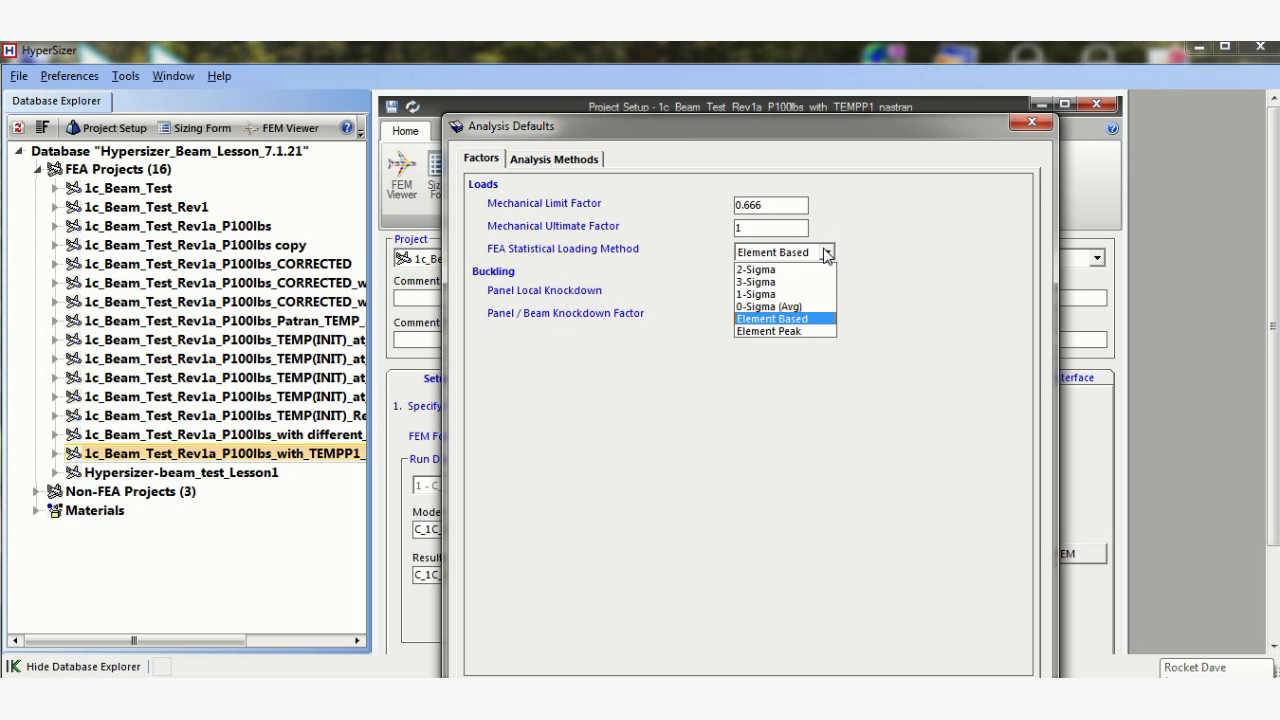
click(861, 217)
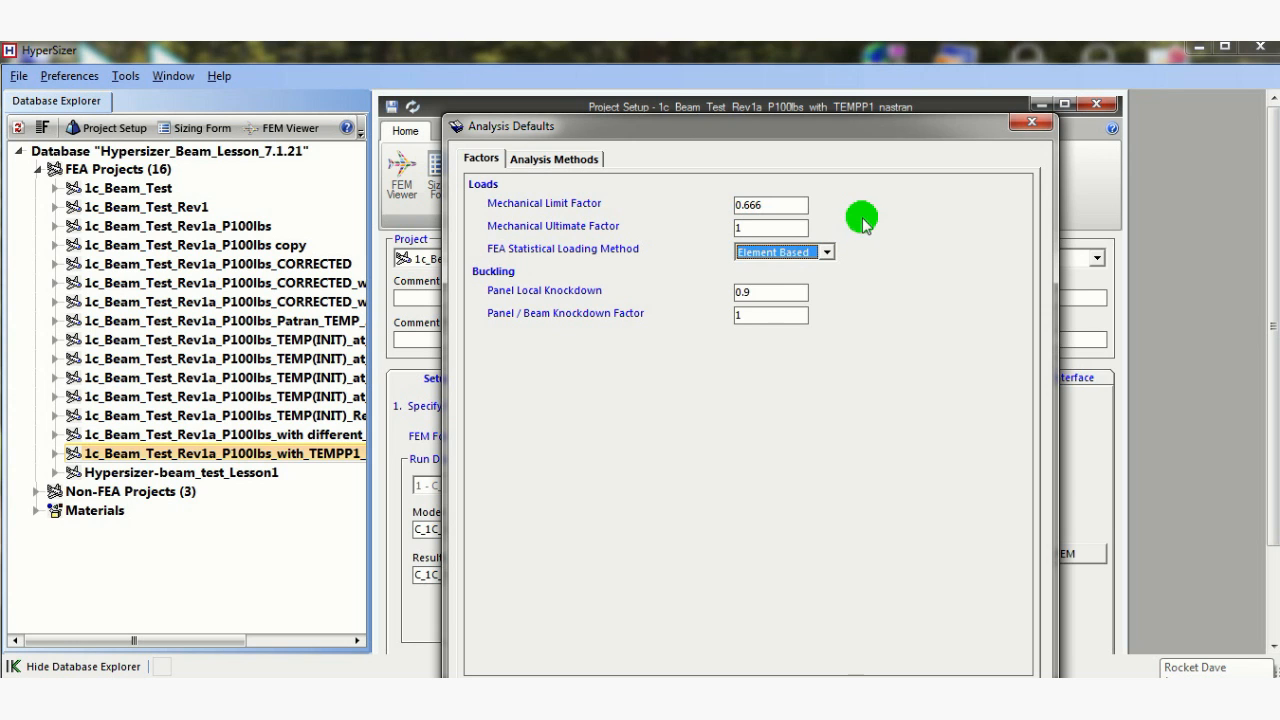
- Examine the default analysis methods from beam buckling down to the deformation and geometry checks
click(527, 160)
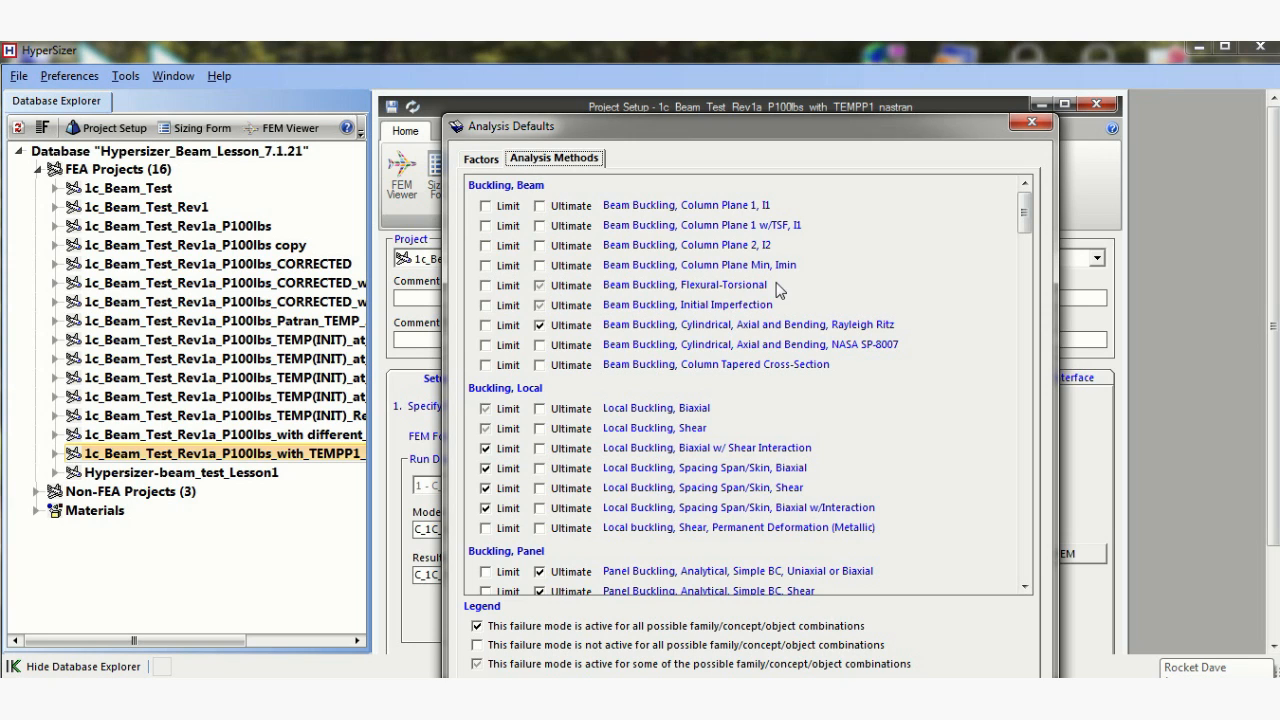
click(1024, 209)
drag(1026, 213, 1031, 305)
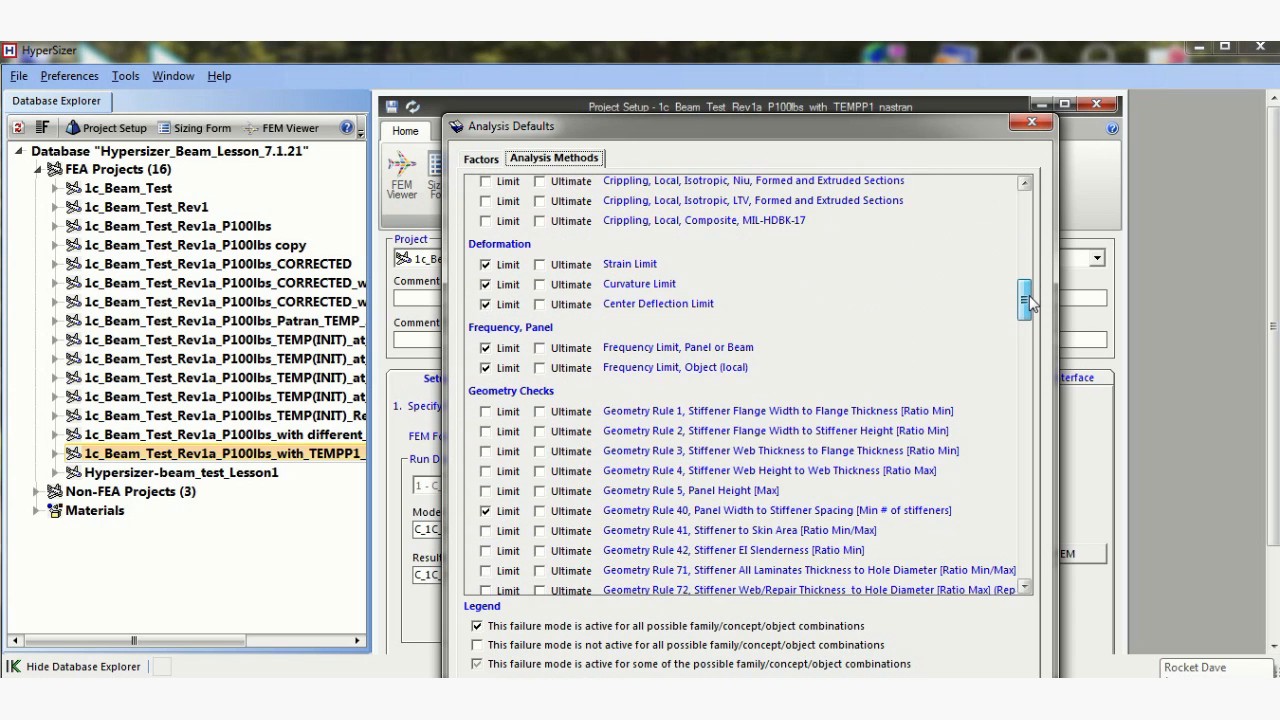
- Try switching the Strain Limit deformation check from Limit to Ultimate, and restore the original selection
click(540, 266)
click(486, 266)
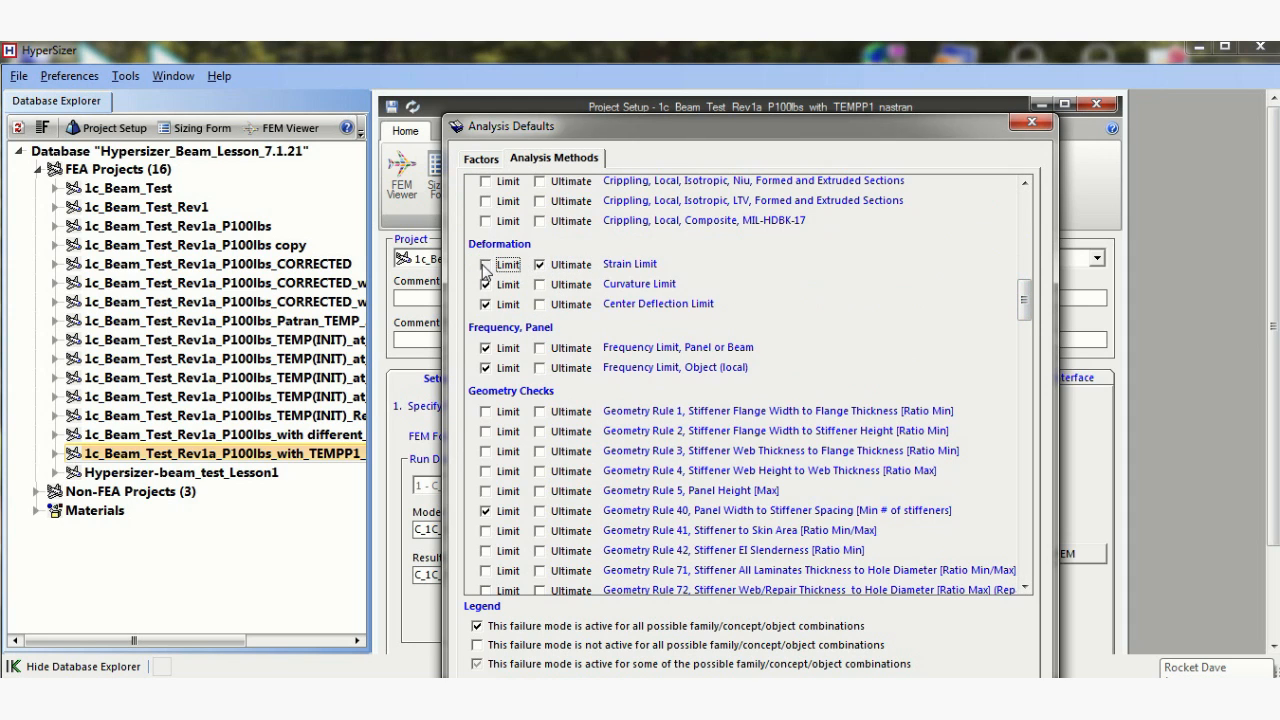
click(486, 266)
click(540, 265)
- Close the Analysis Defaults without saving changes and close the project setup
click(1031, 123)
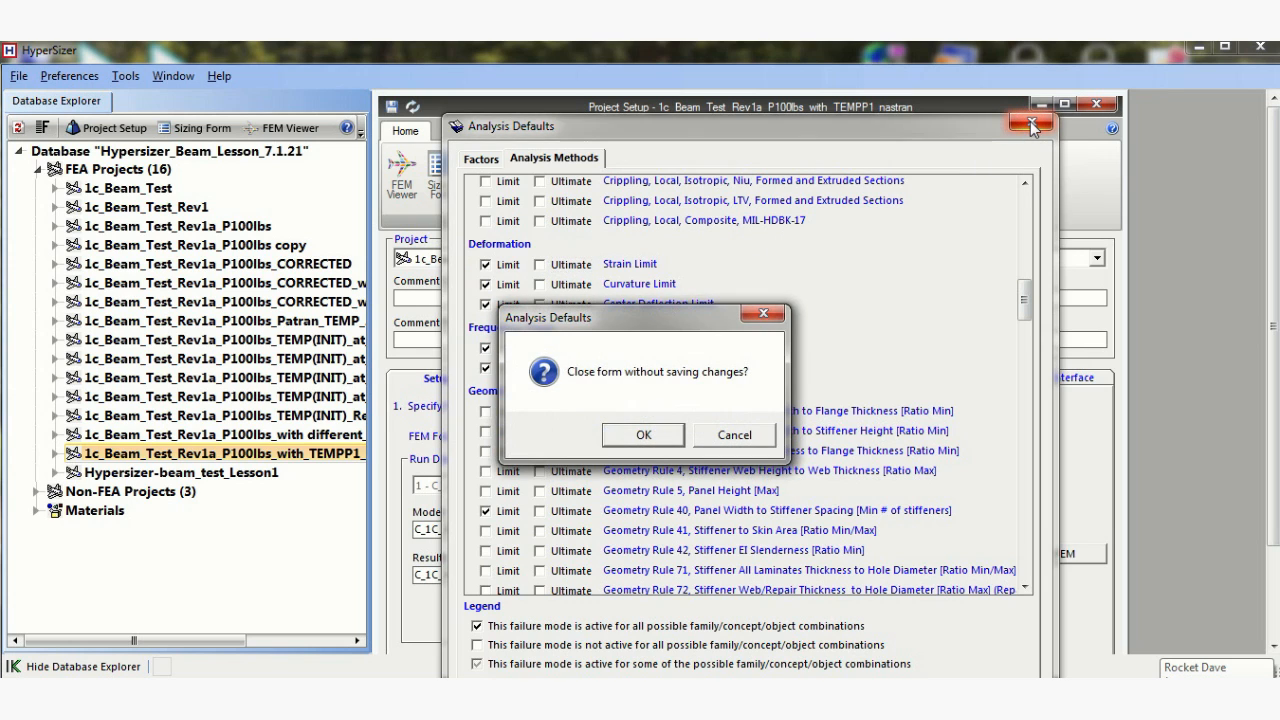
click(652, 436)
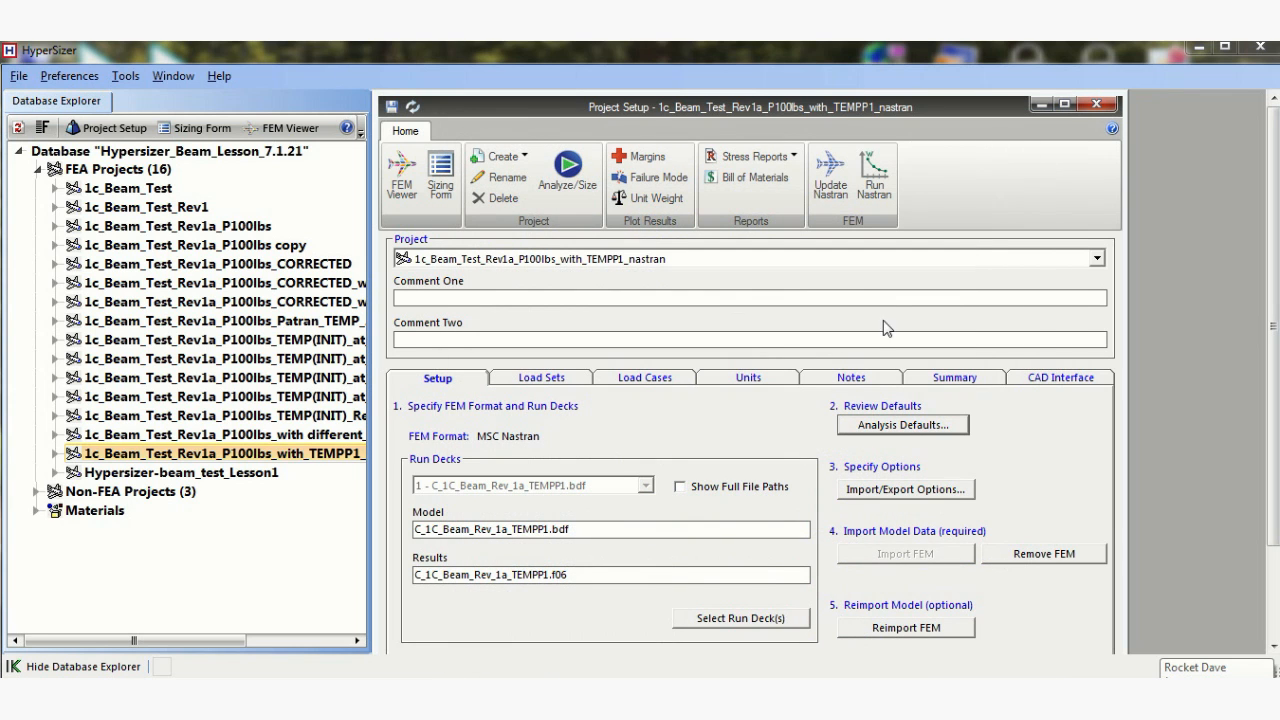
click(1096, 104)
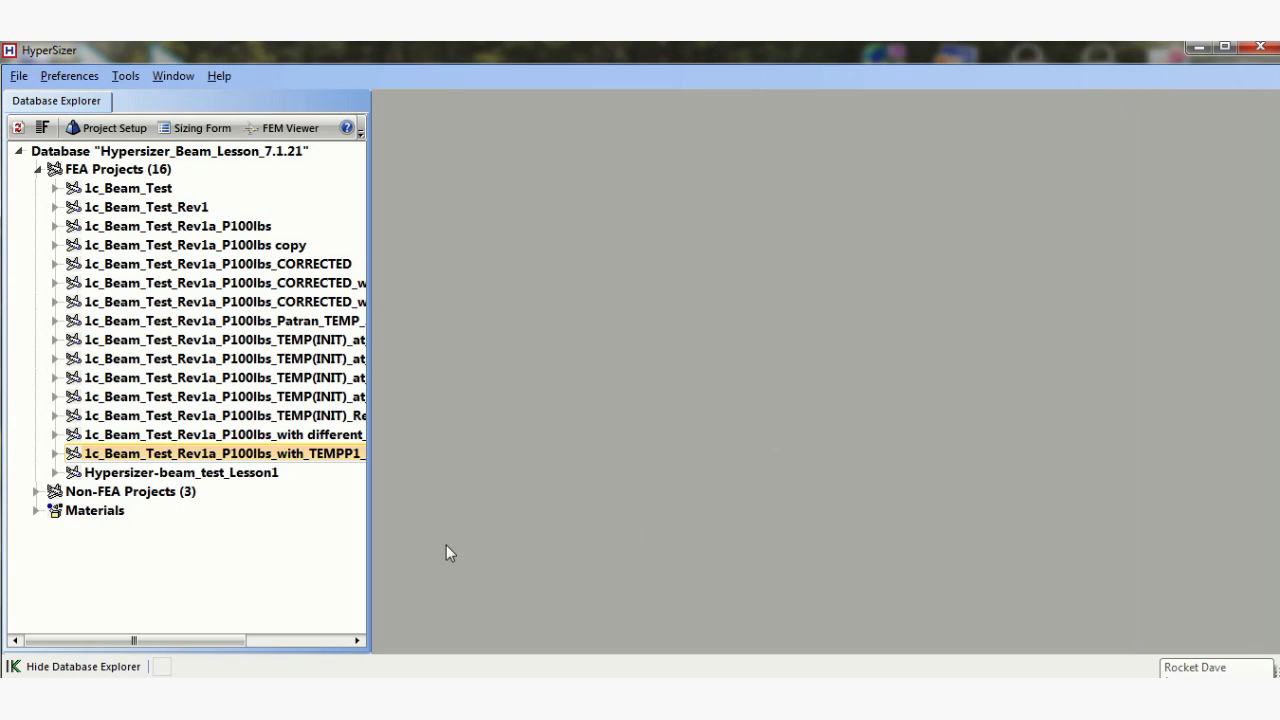
- Open the sizing form of the 1c_Beam_Test_Rev1a_P100lbs_with_TEMPP1_nastran project and view the component's dimensions and failure analyses
right_click(299, 455)
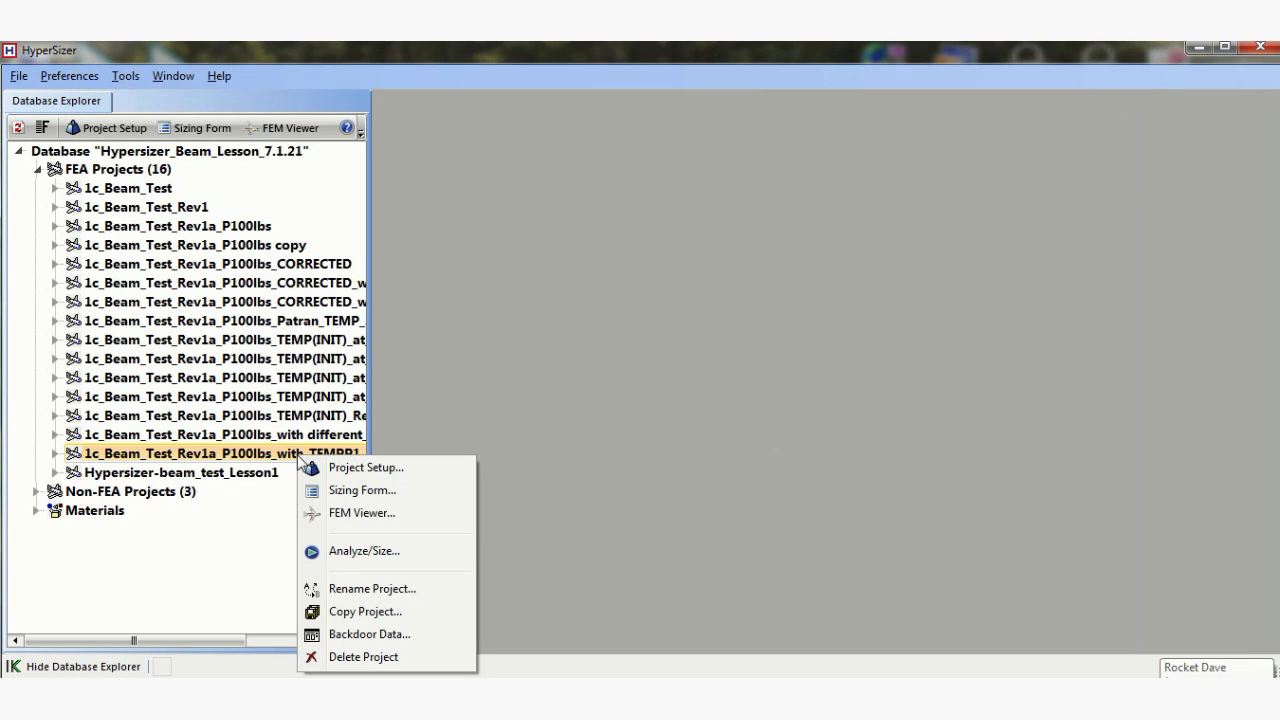
click(357, 489)
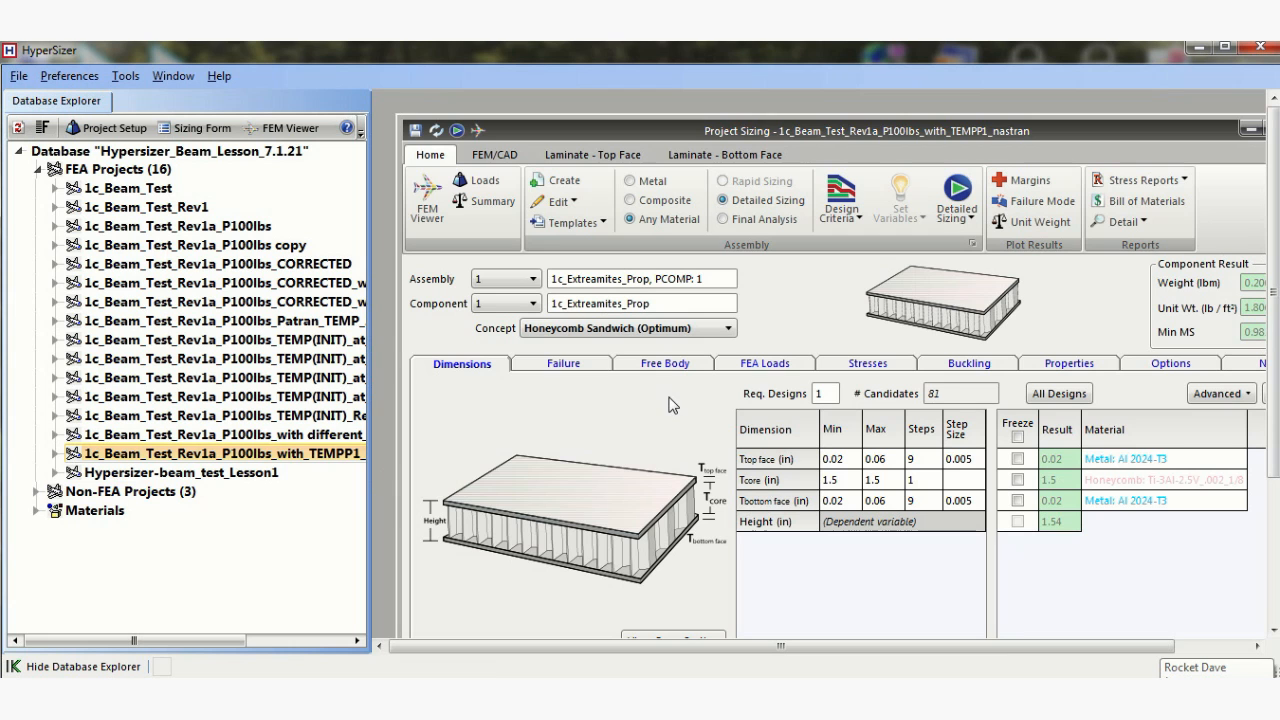
click(563, 130)
drag(563, 128, 542, 109)
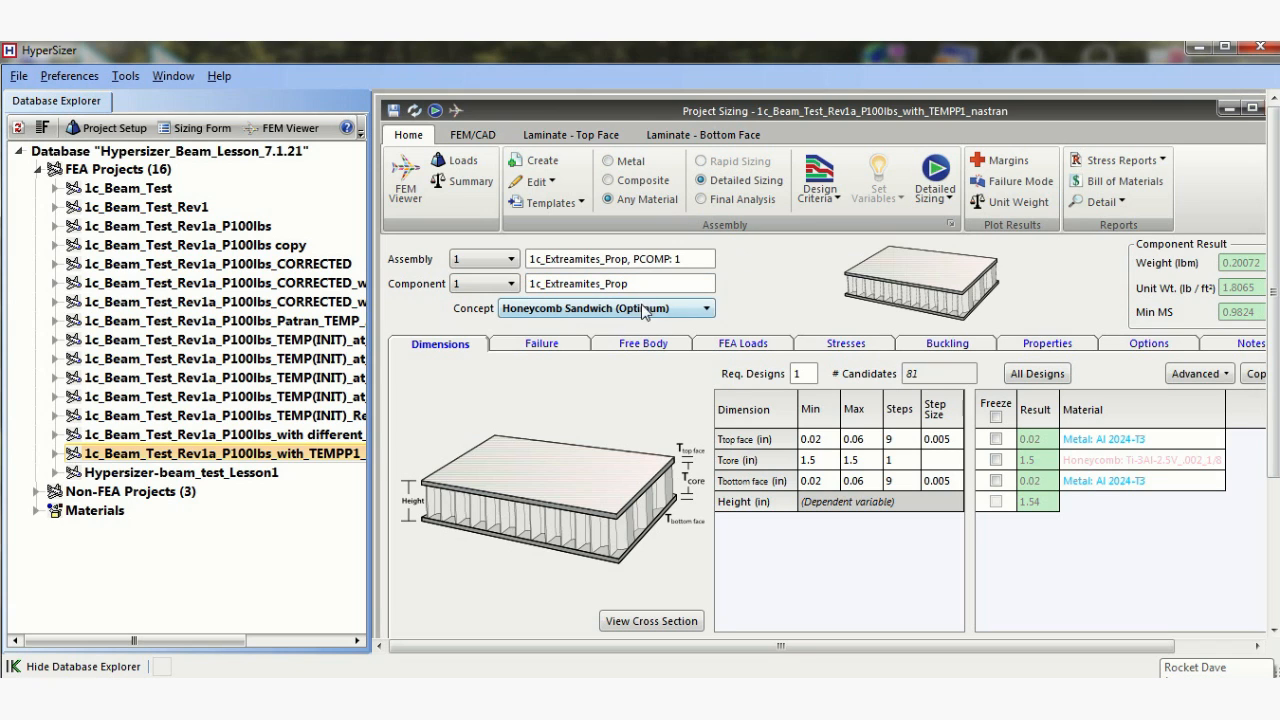
click(565, 346)
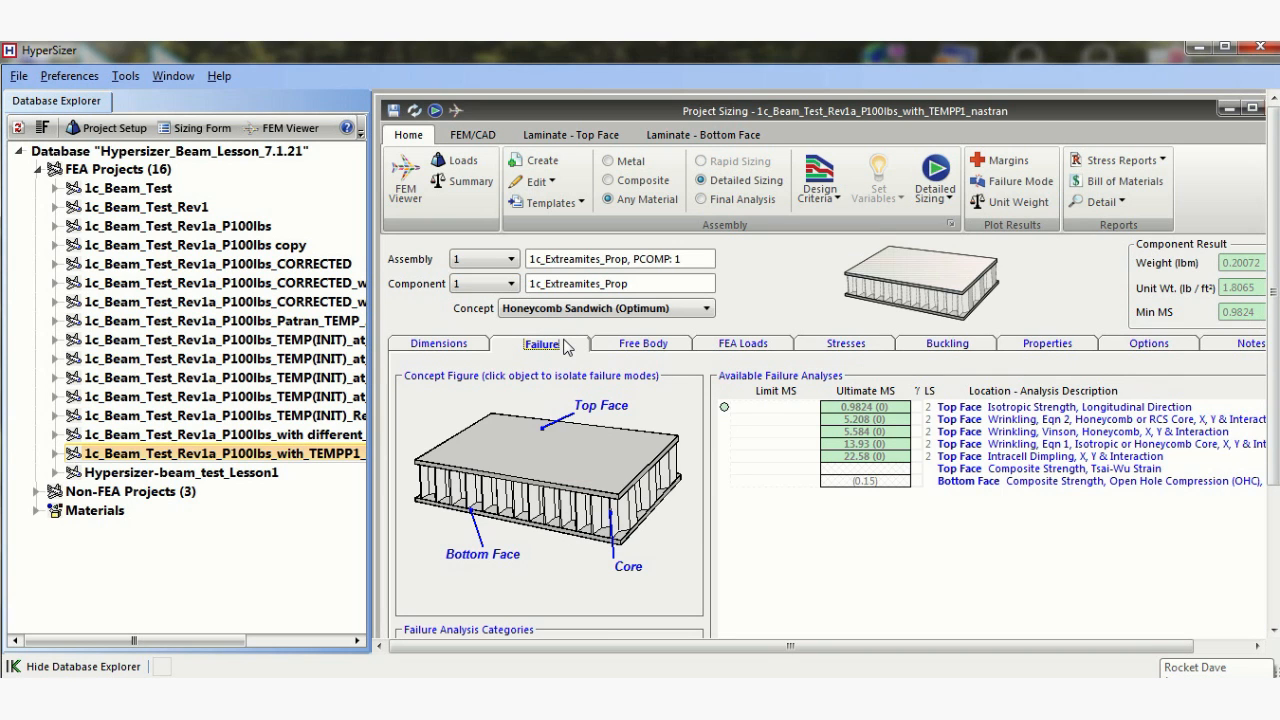
- Enable Beam-Column Moments and Panel Pressure as superimposed loads in the component's free body settings
click(649, 344)
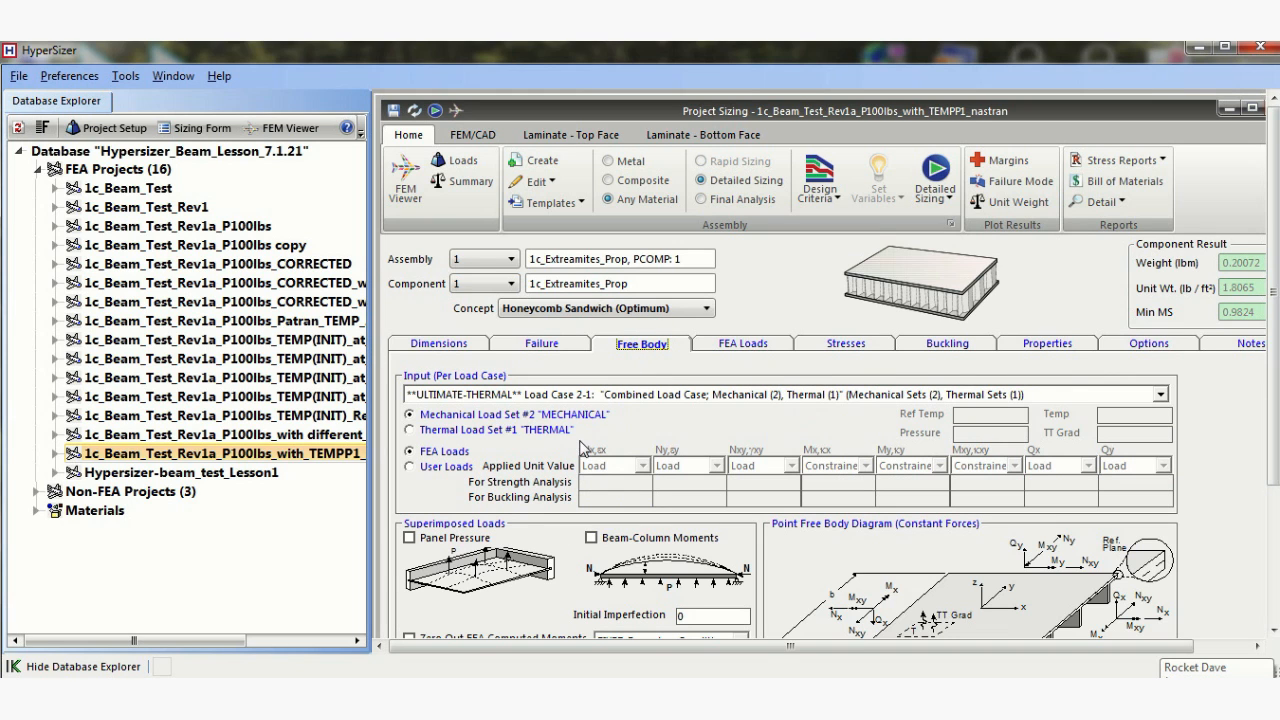
double_click(706, 620)
click(590, 540)
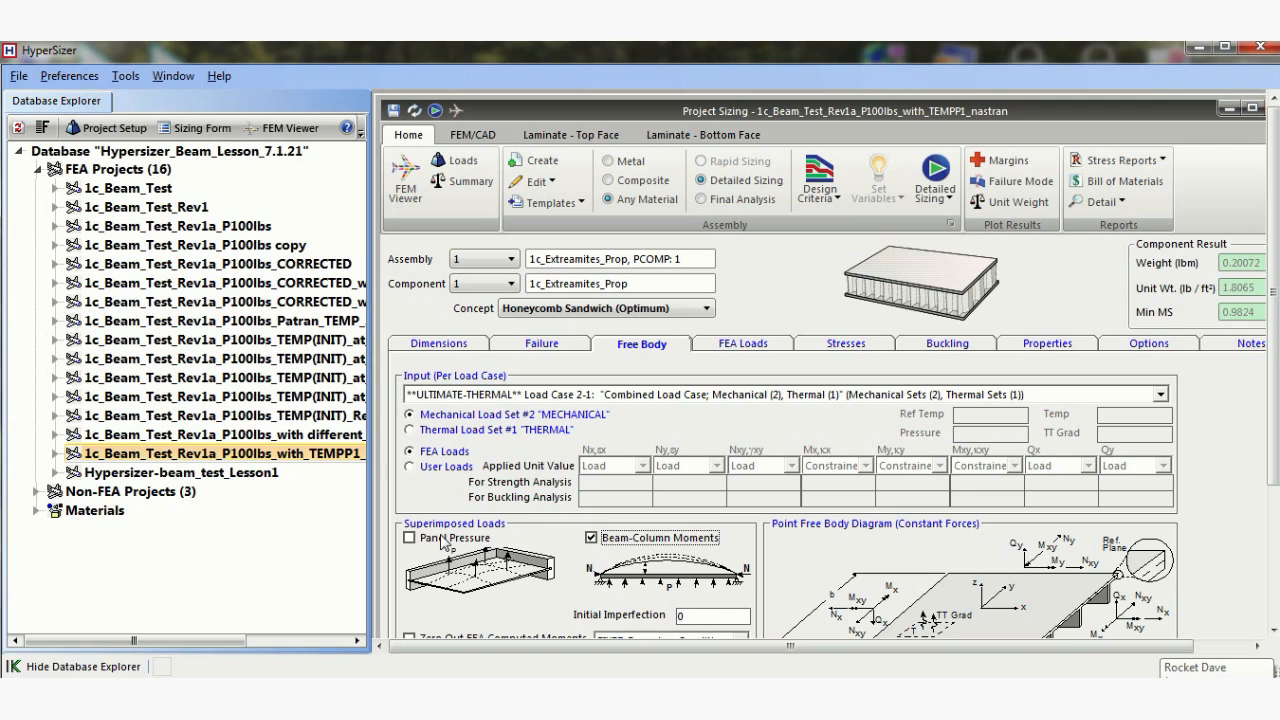
click(409, 538)
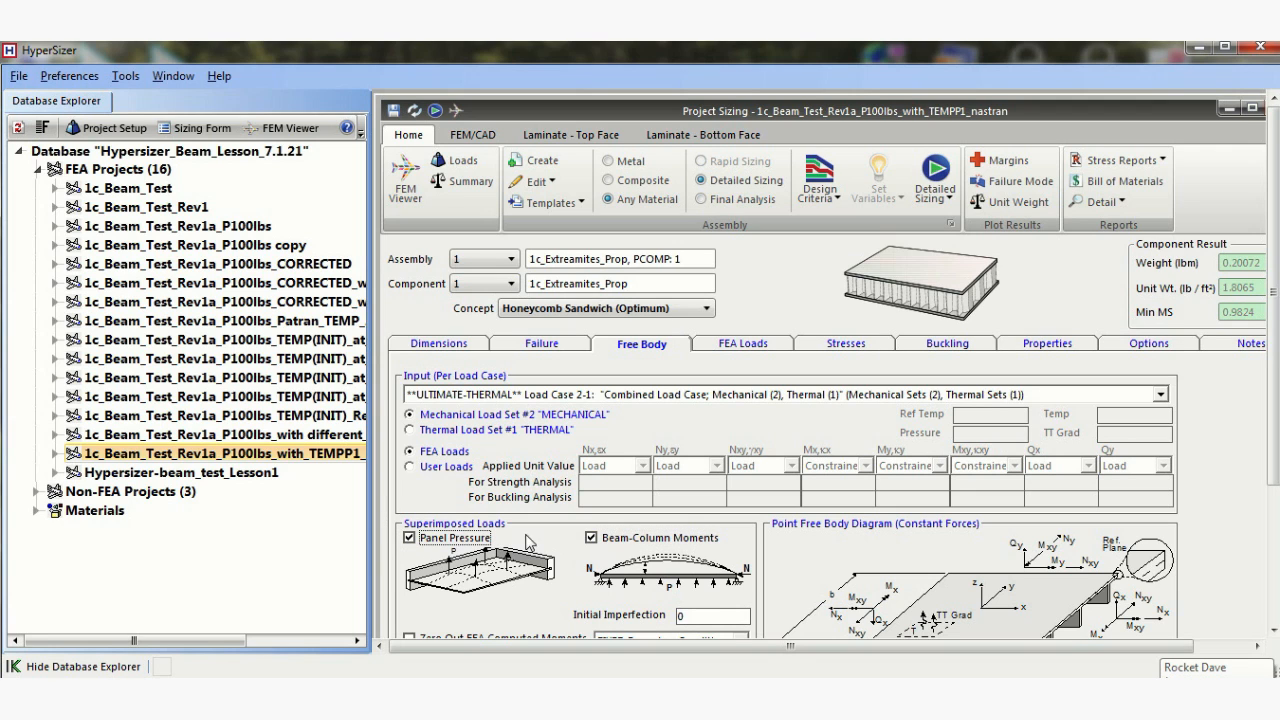
- Review the component's buckling boundary conditions, its computed stiffness and thermal properties, and its statistical FEA loads
click(932, 344)
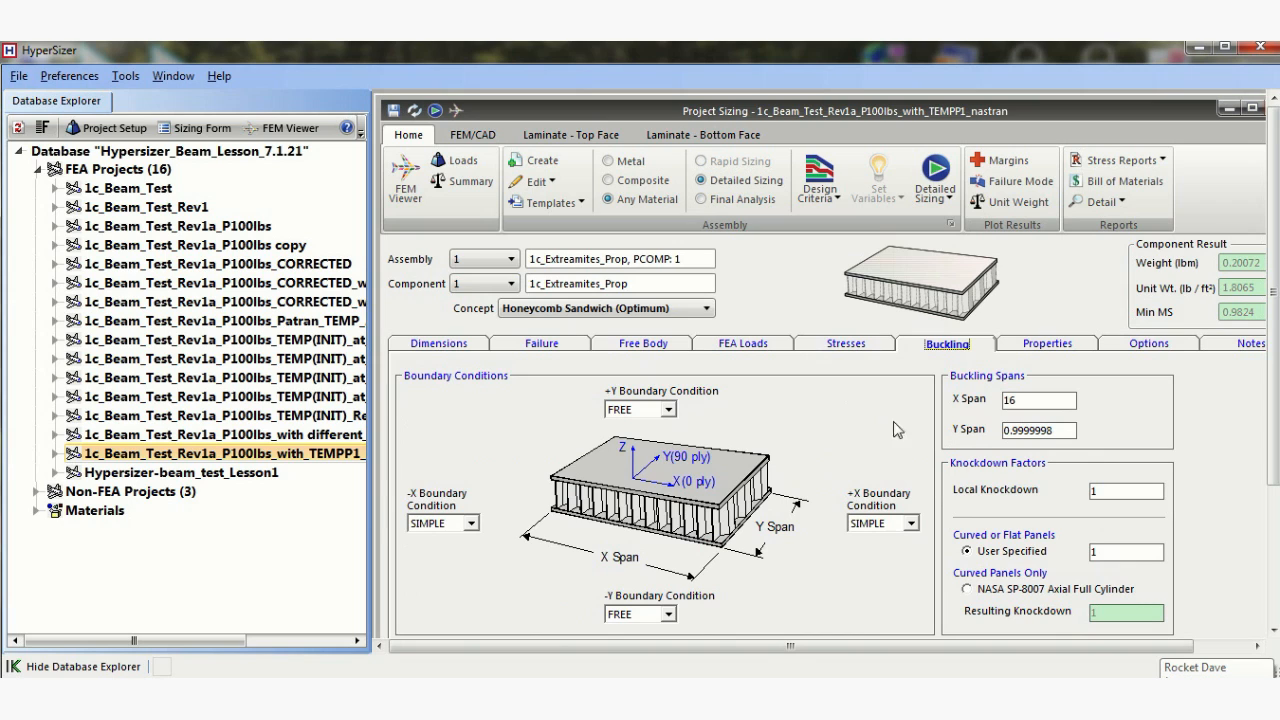
click(1030, 346)
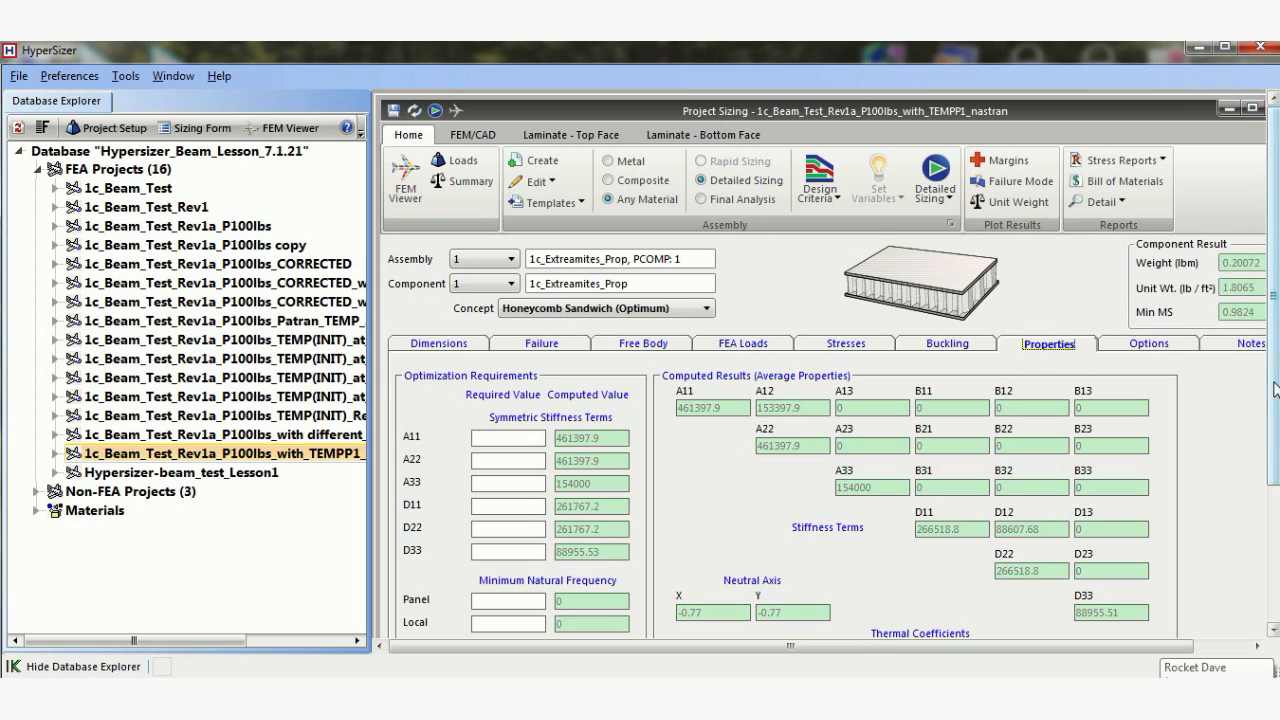
drag(1275, 388, 1268, 497)
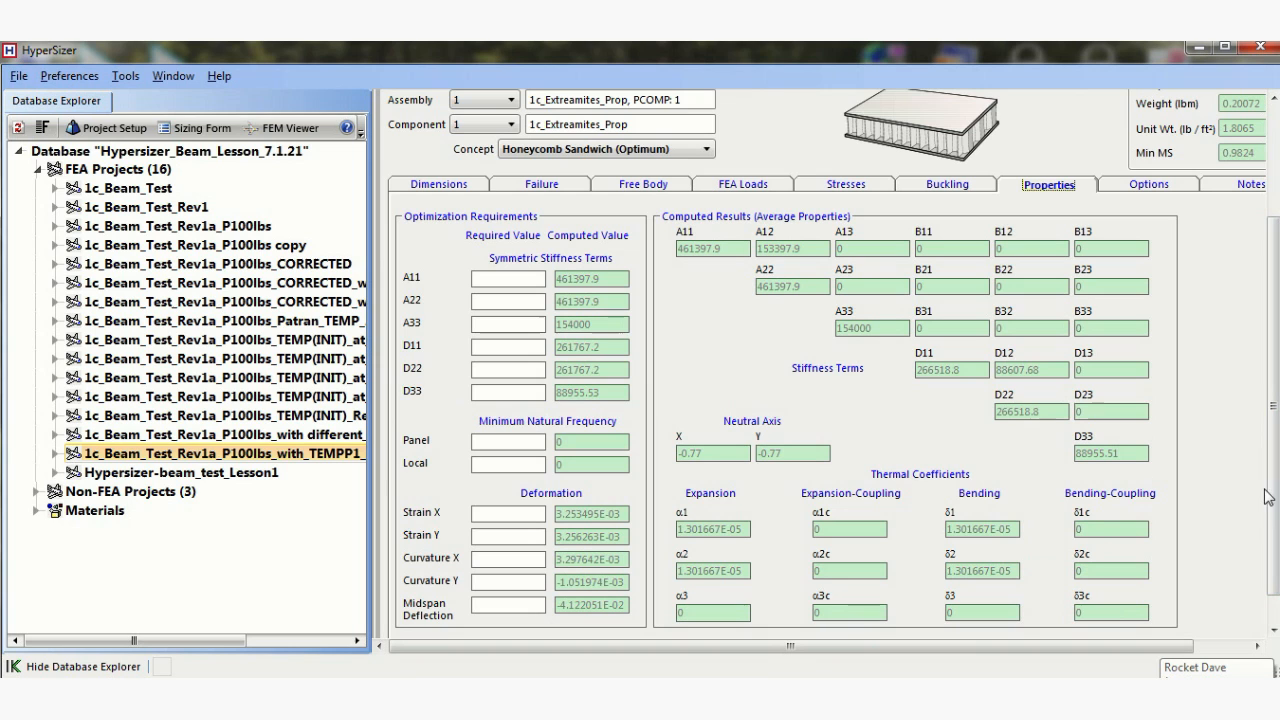
click(766, 190)
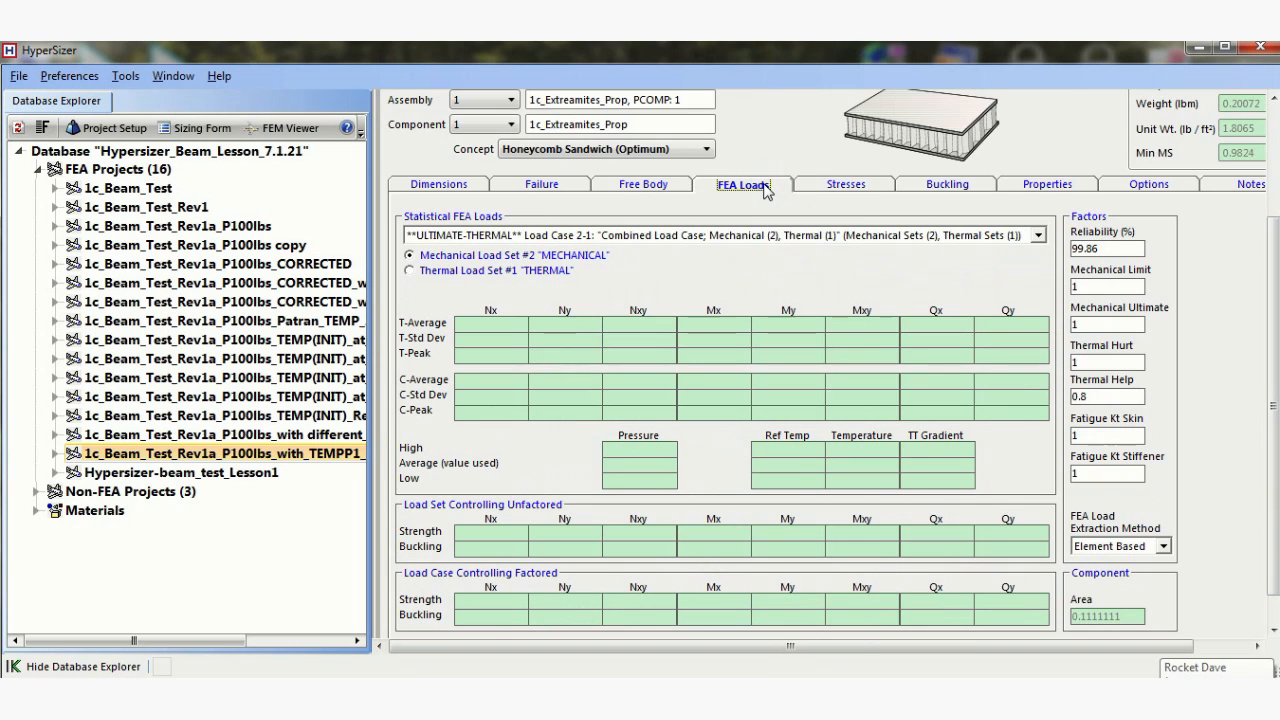
- Show the unselected failure analyses, switch sorting by margin of safety off and on, and check the Lowest MS display choices
click(561, 189)
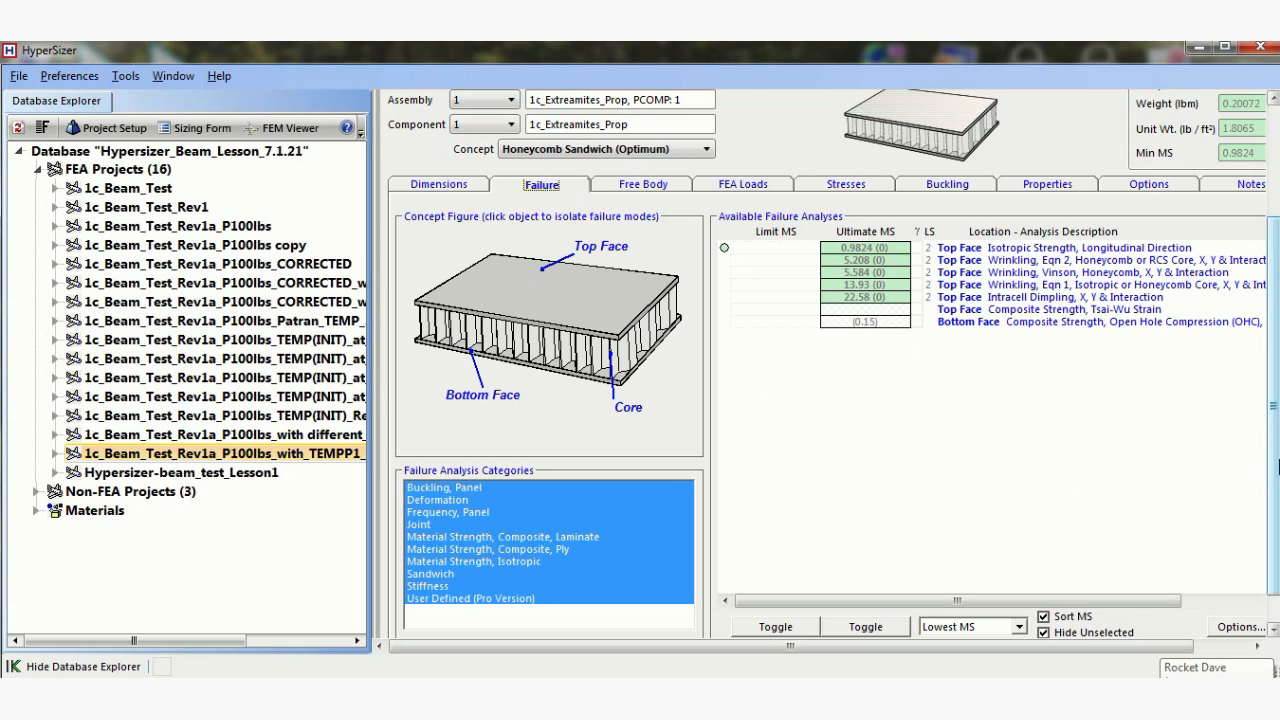
drag(1274, 450, 1274, 530)
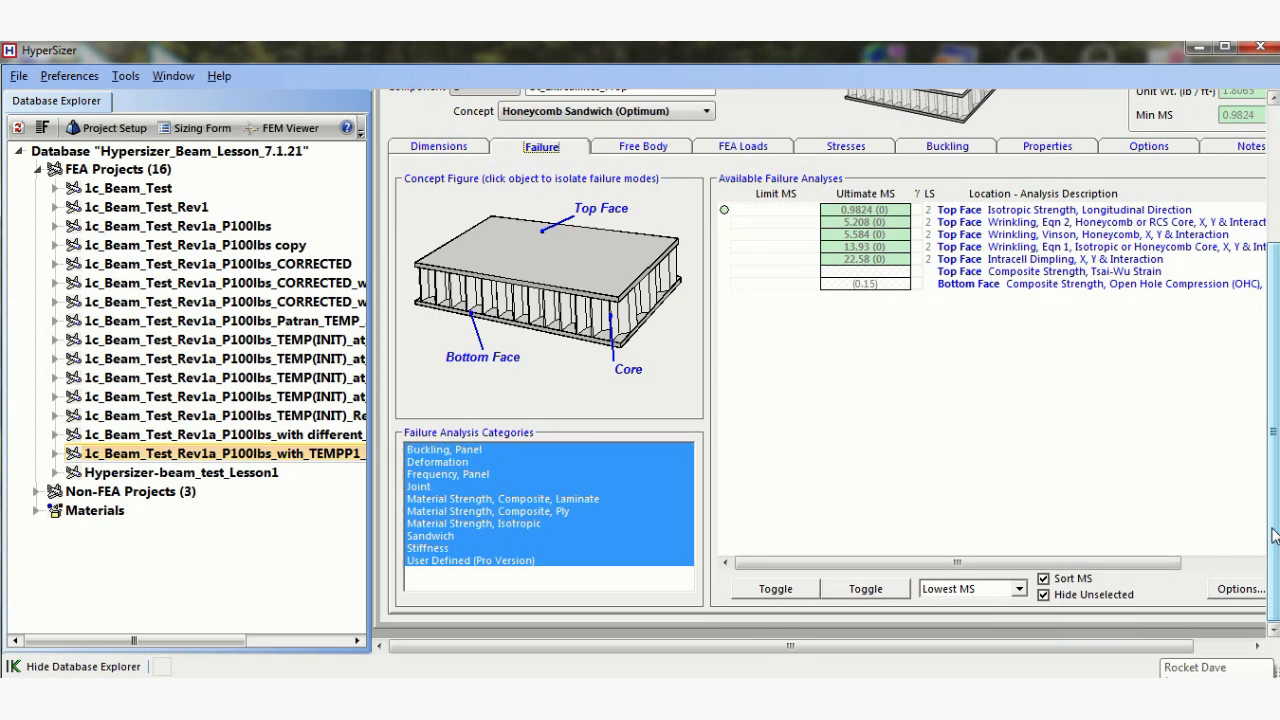
click(1044, 579)
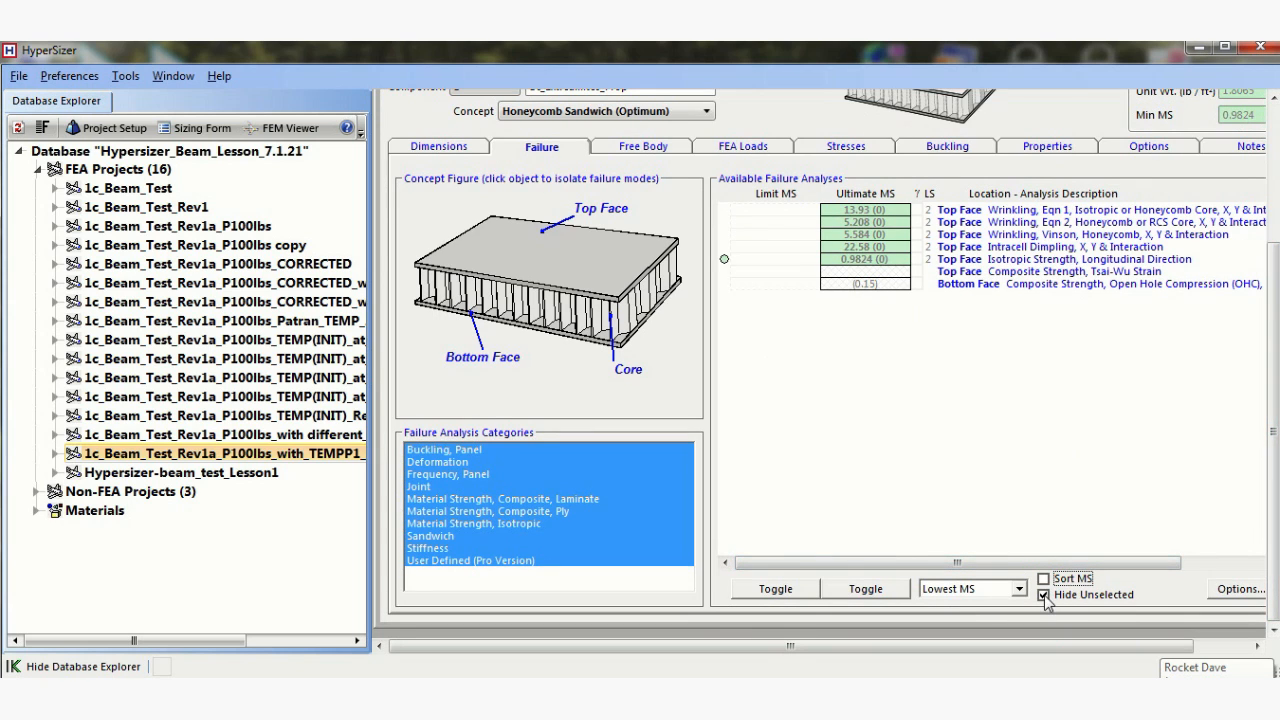
click(1044, 595)
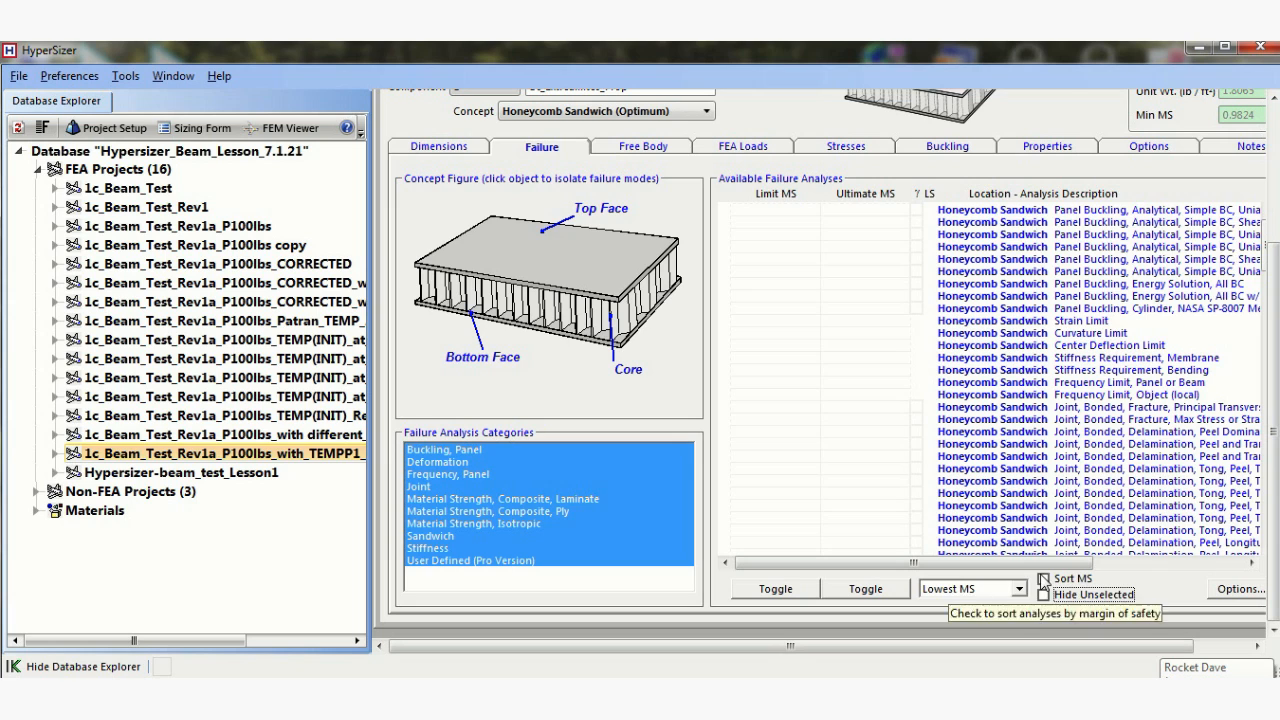
click(1044, 579)
click(1020, 589)
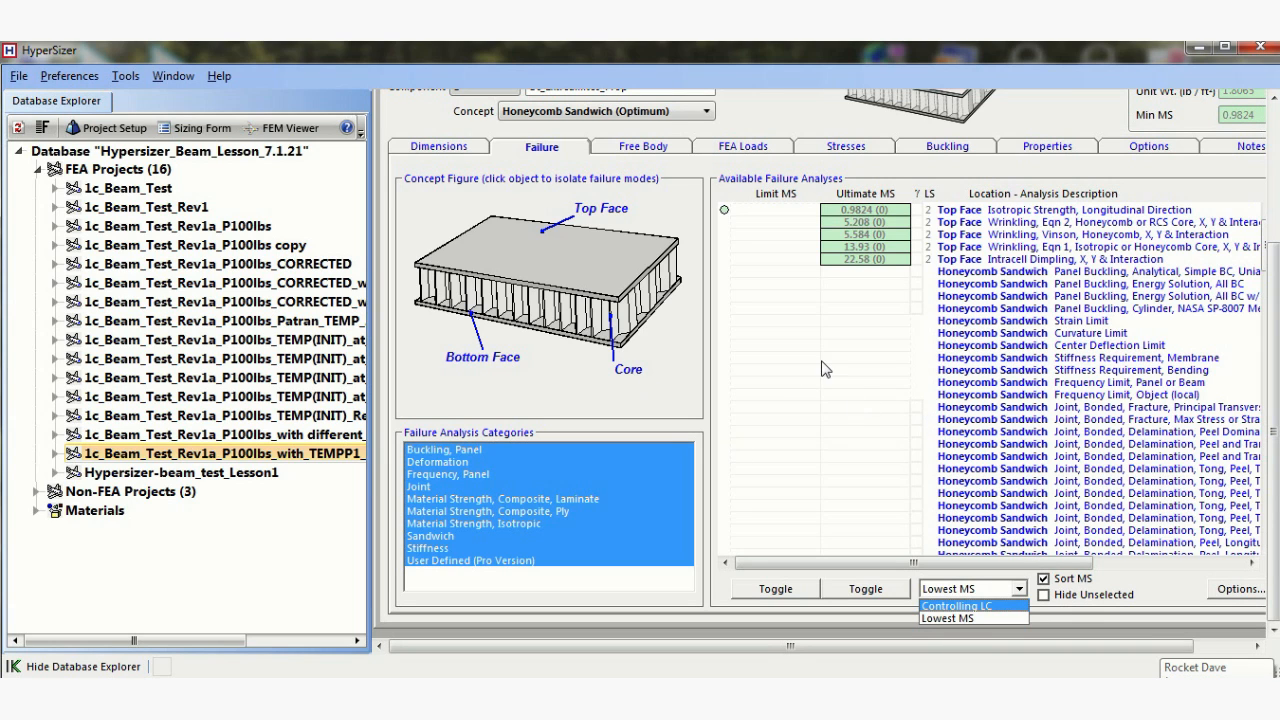
click(1262, 54)
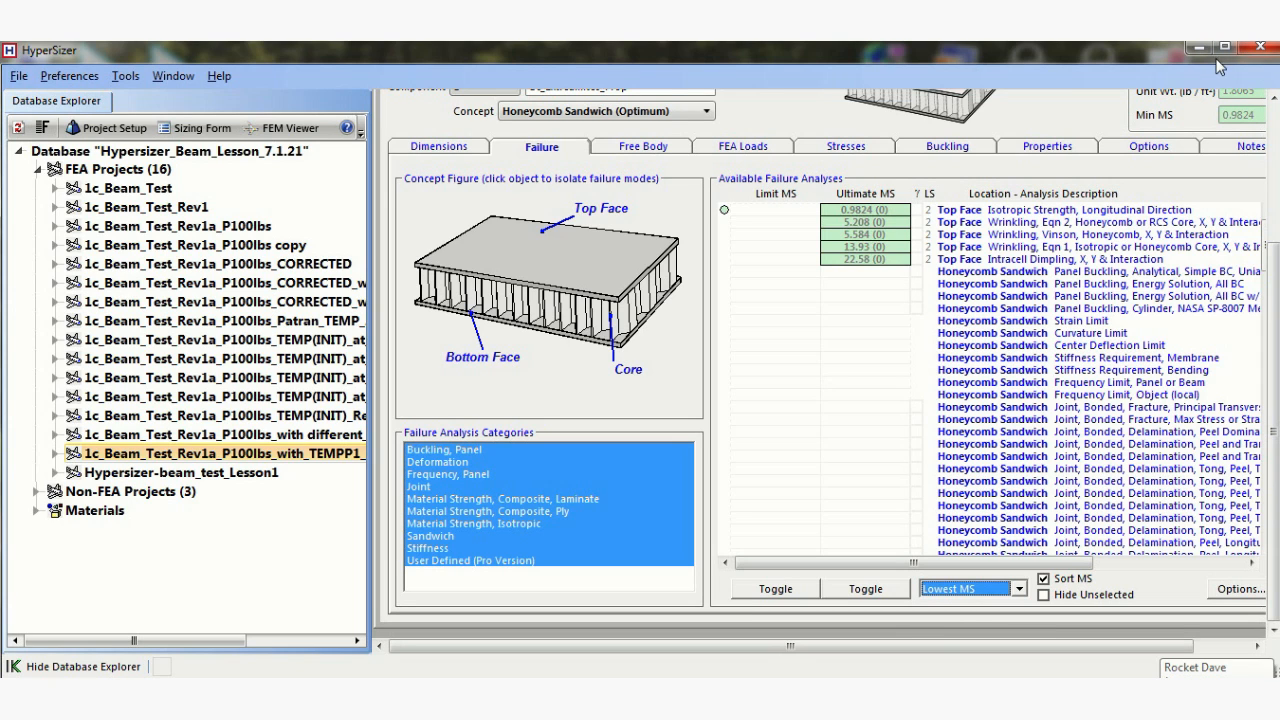
- Bring the sizing form fully into view and close it without saving the changes
drag(1275, 318, 1275, 153)
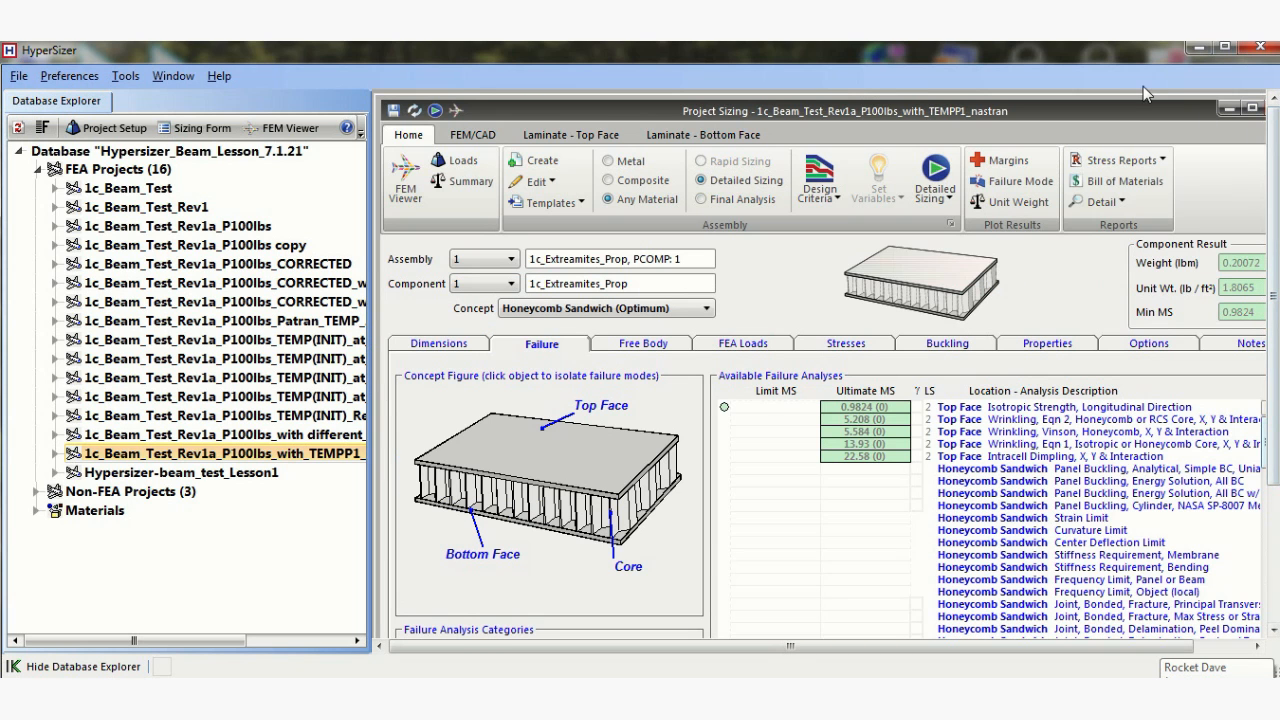
drag(1128, 109, 1080, 105)
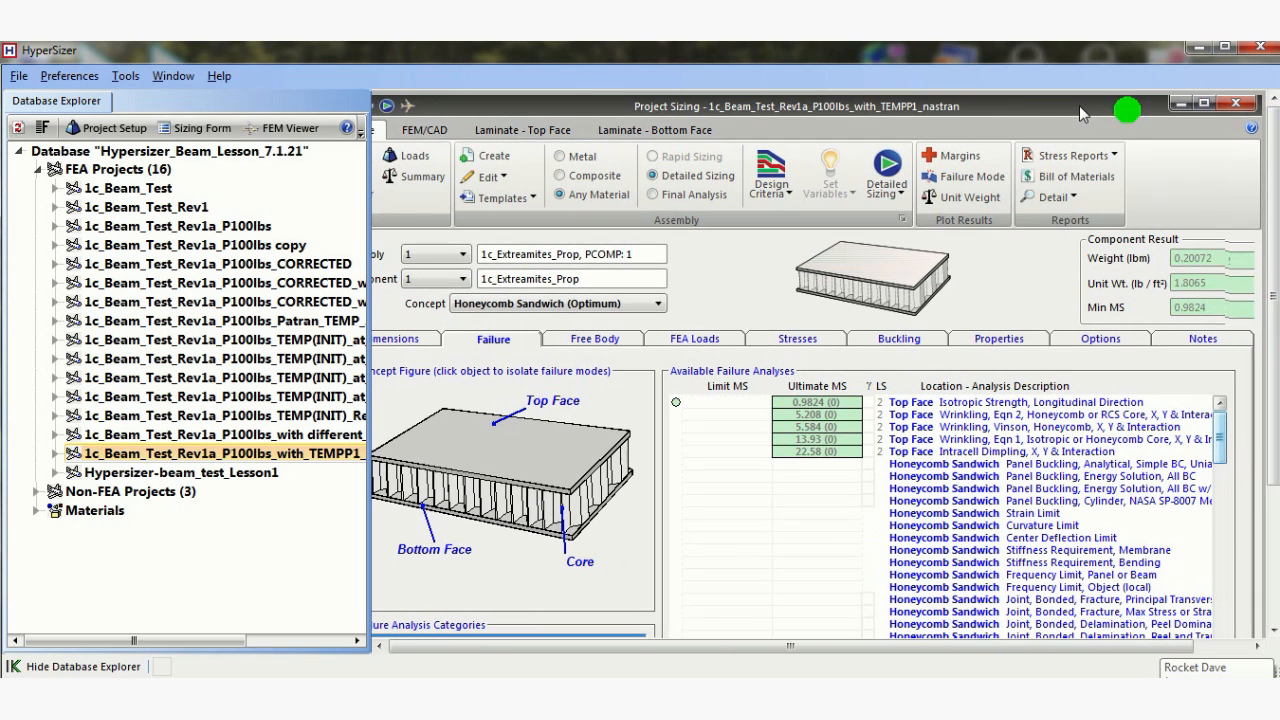
click(1236, 105)
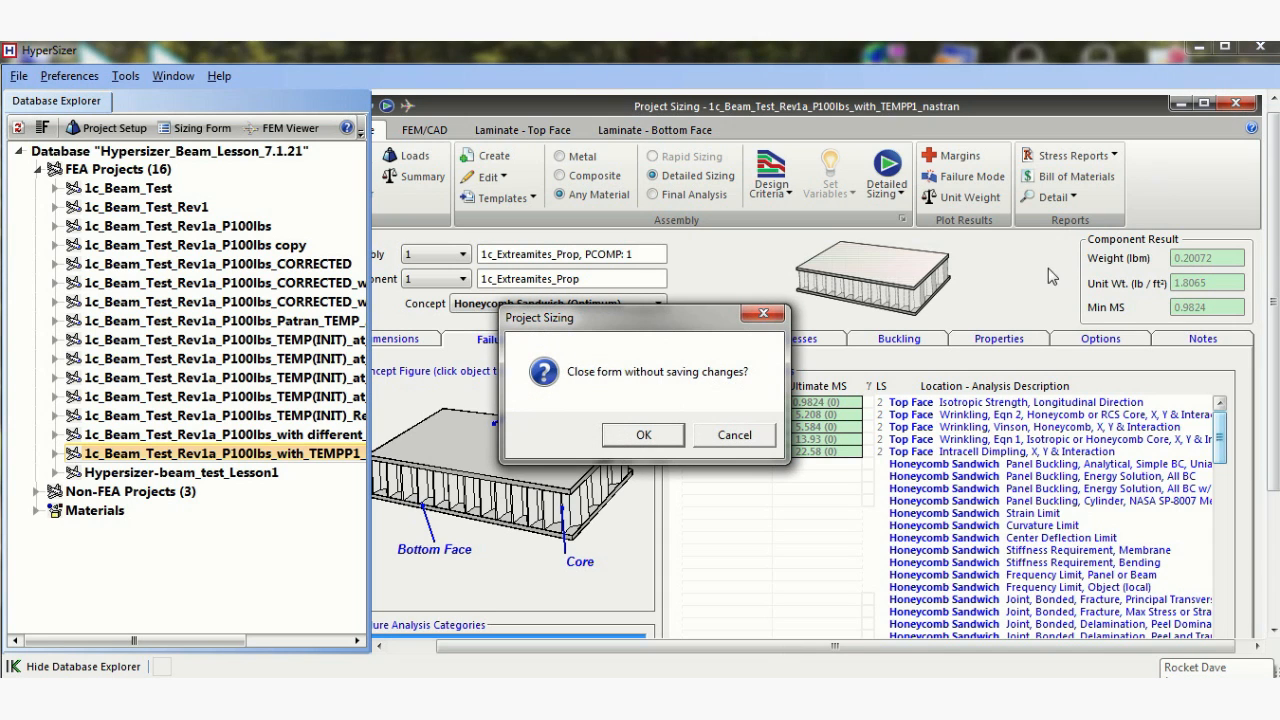
click(737, 434)
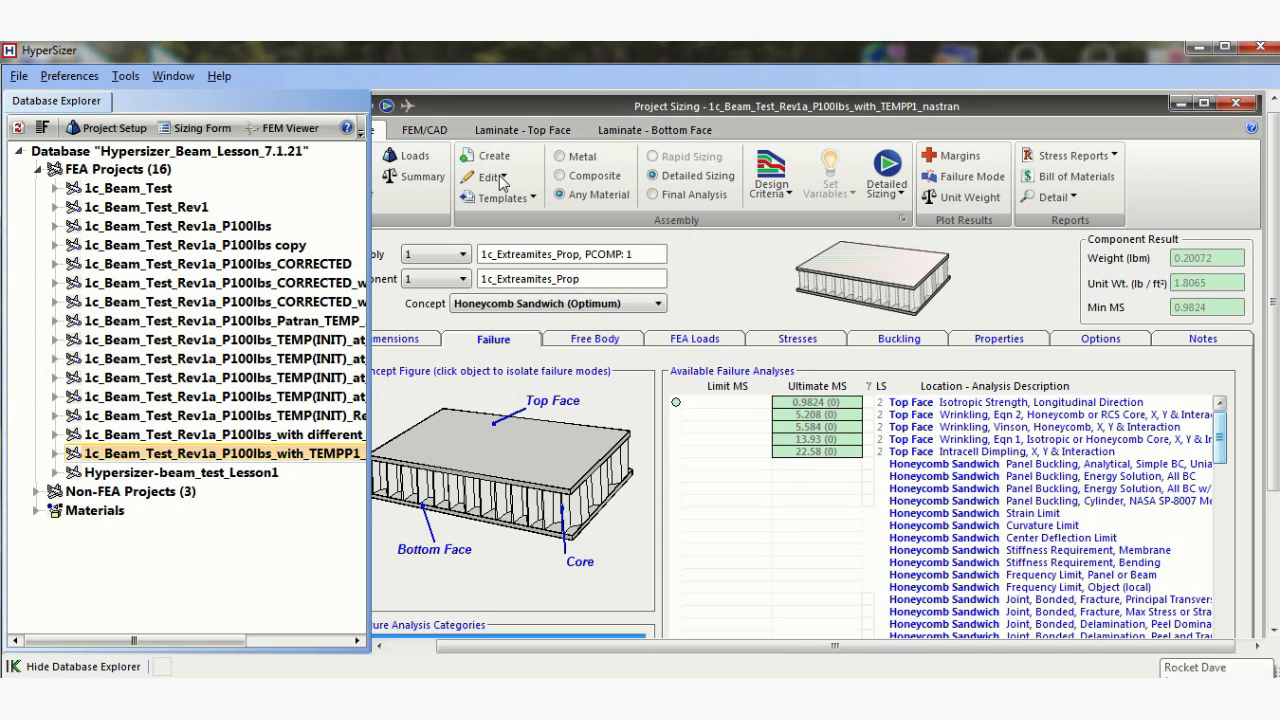
drag(451, 103, 510, 107)
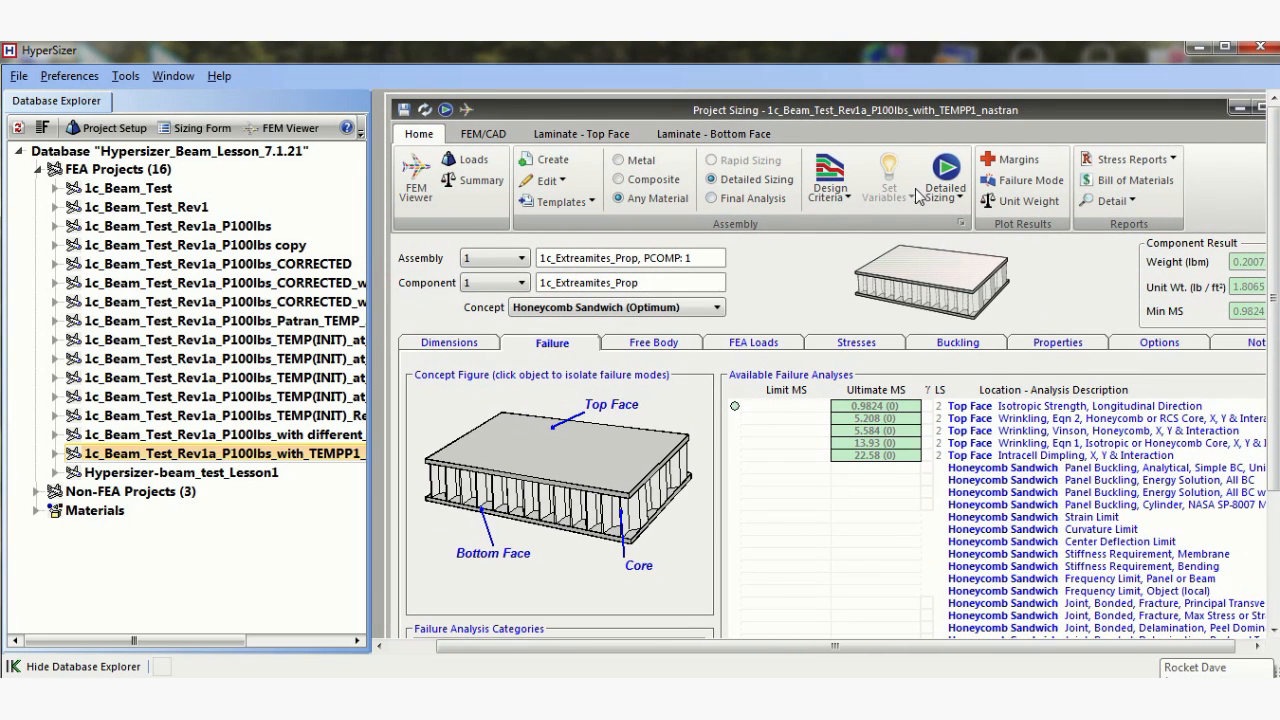
drag(921, 109, 819, 130)
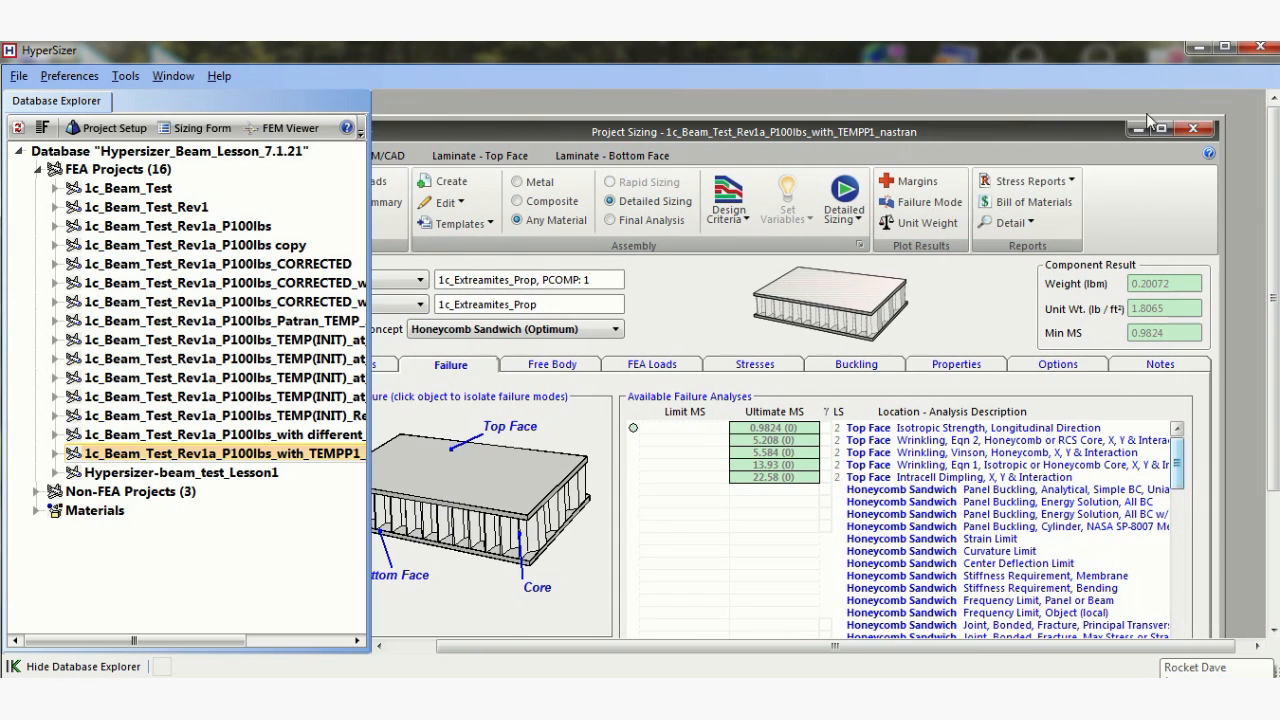
click(1185, 127)
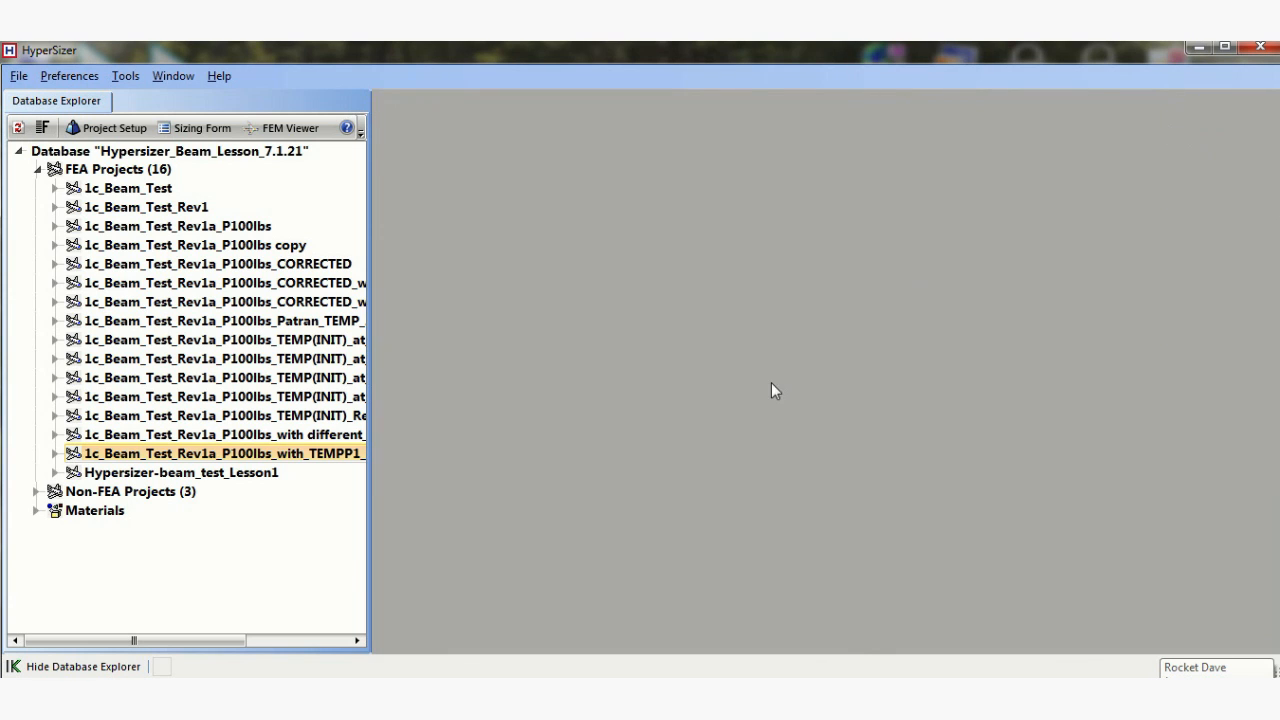
- Look through the project's Backdoor Data from the bonded joint options to the component modification options, and close it
right_click(280, 458)
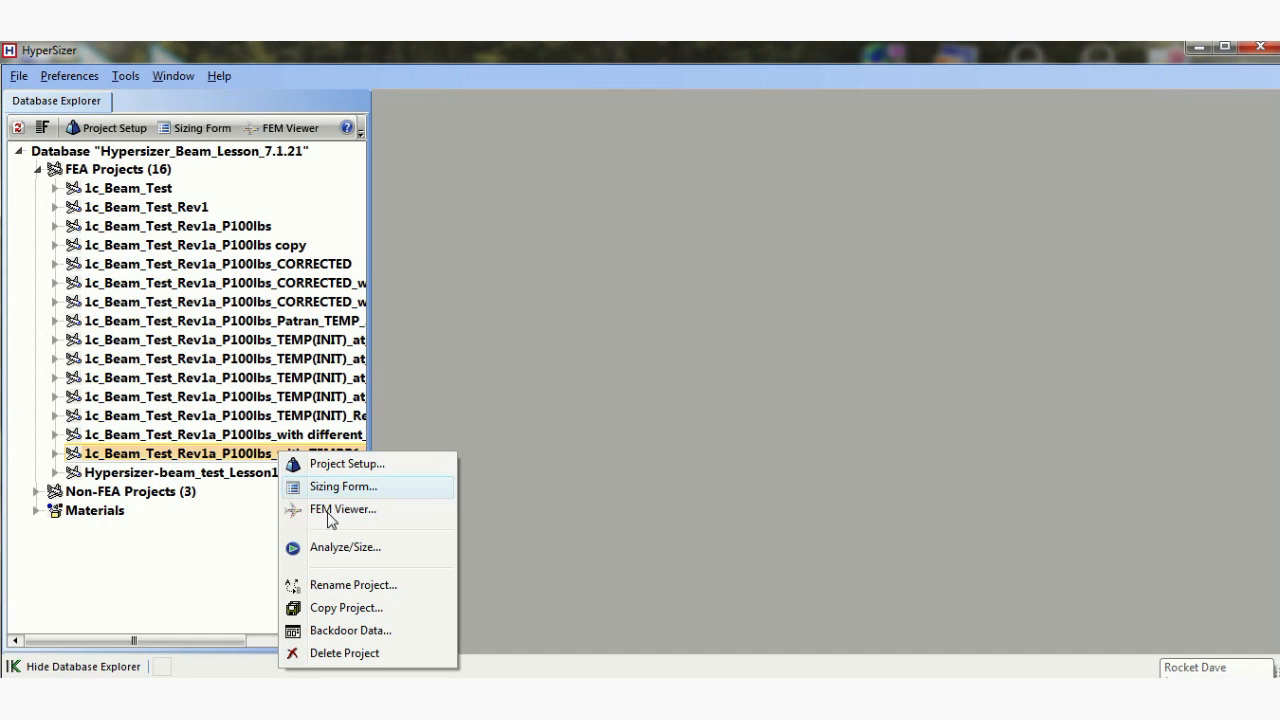
click(381, 630)
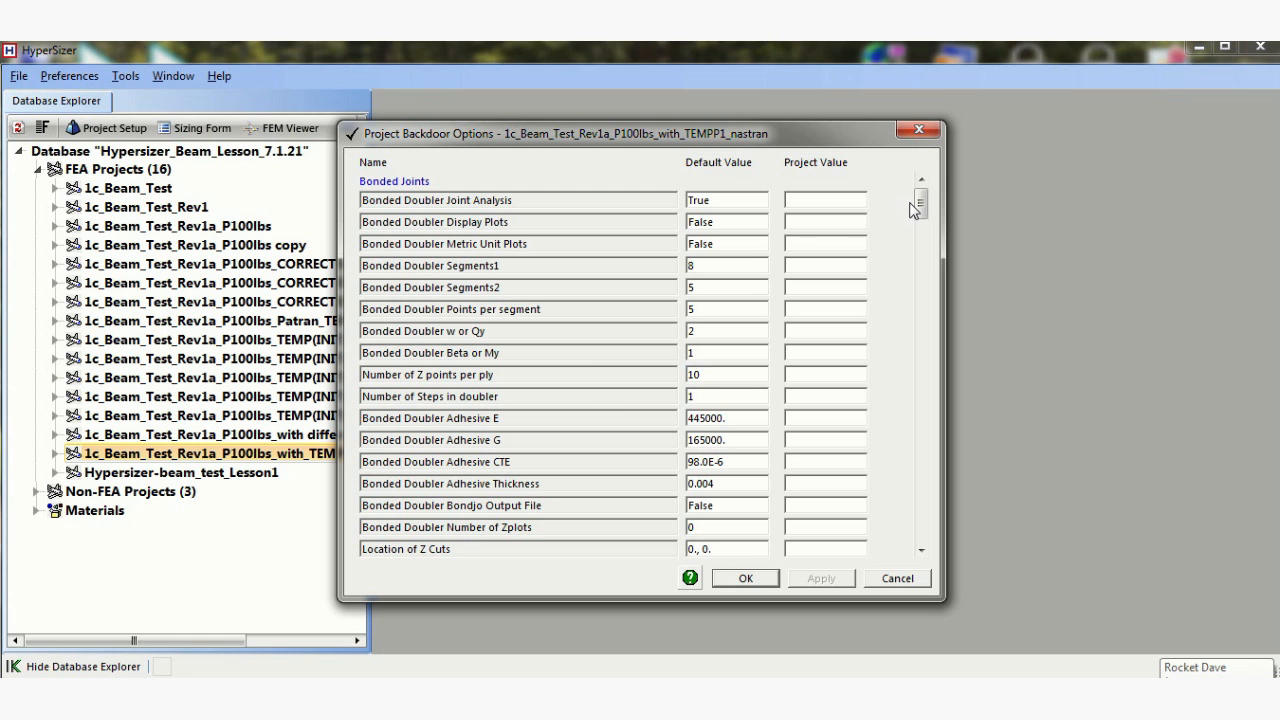
drag(920, 205, 921, 318)
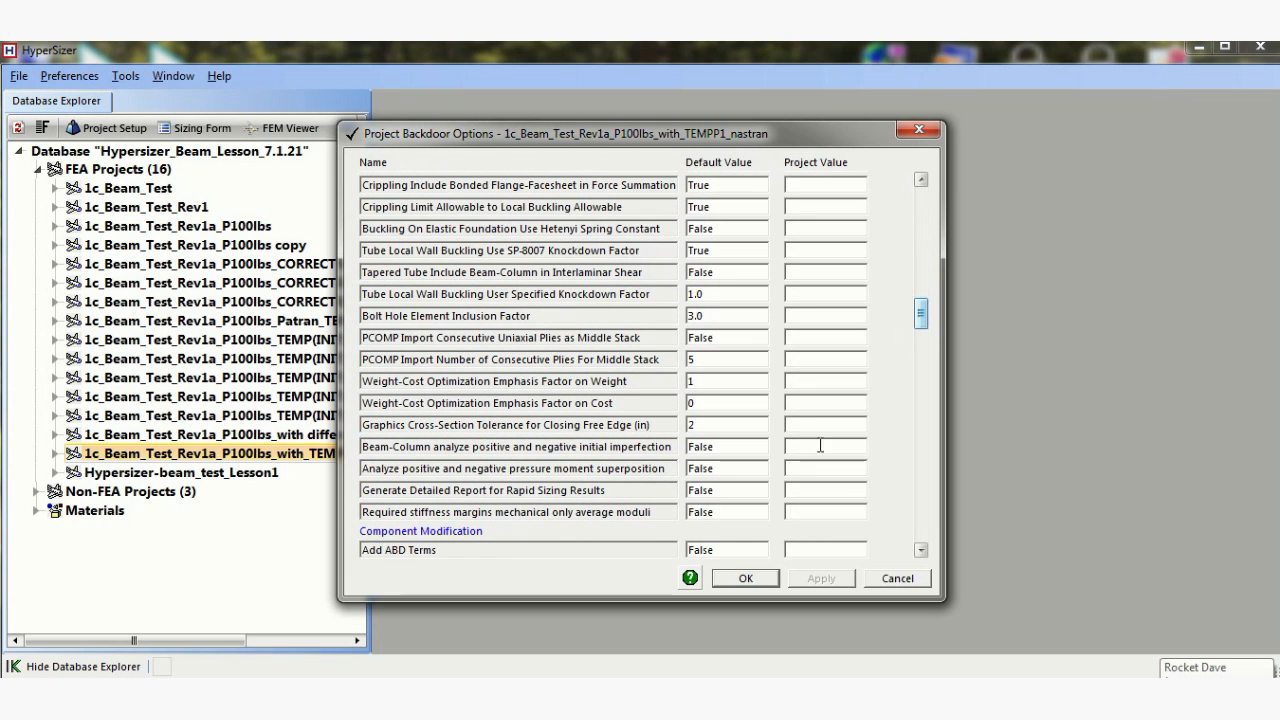
click(743, 575)
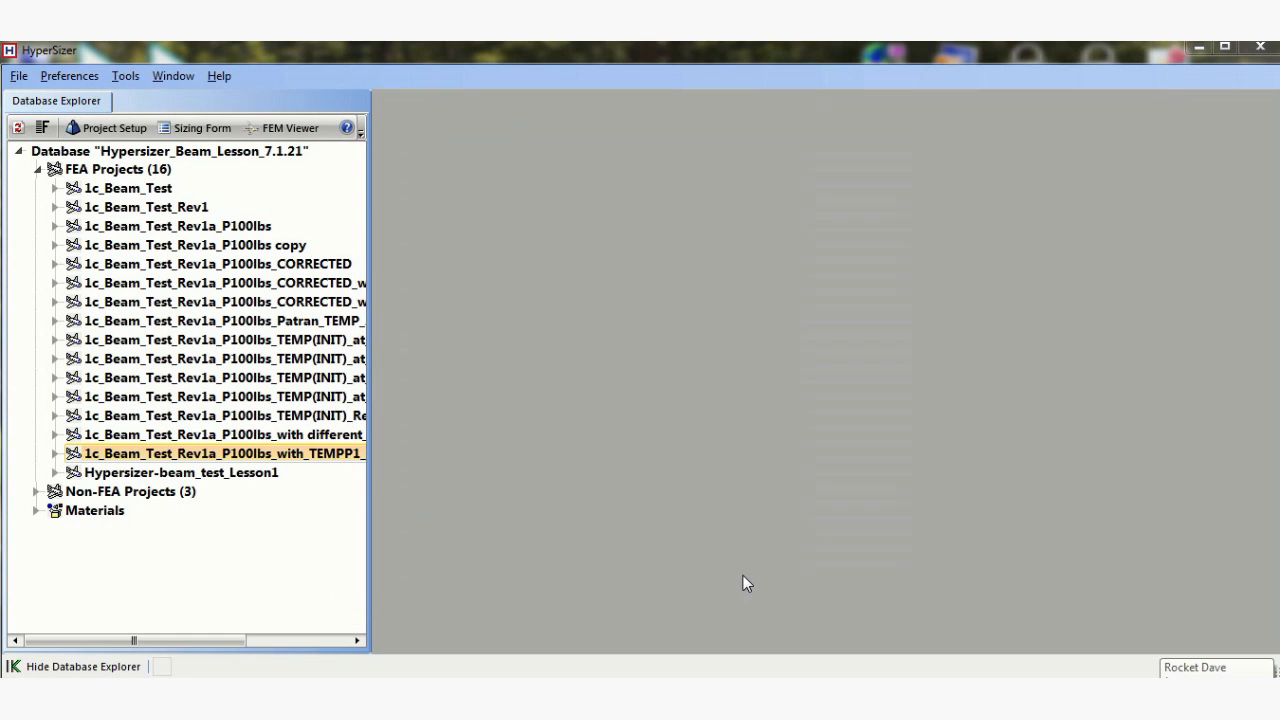